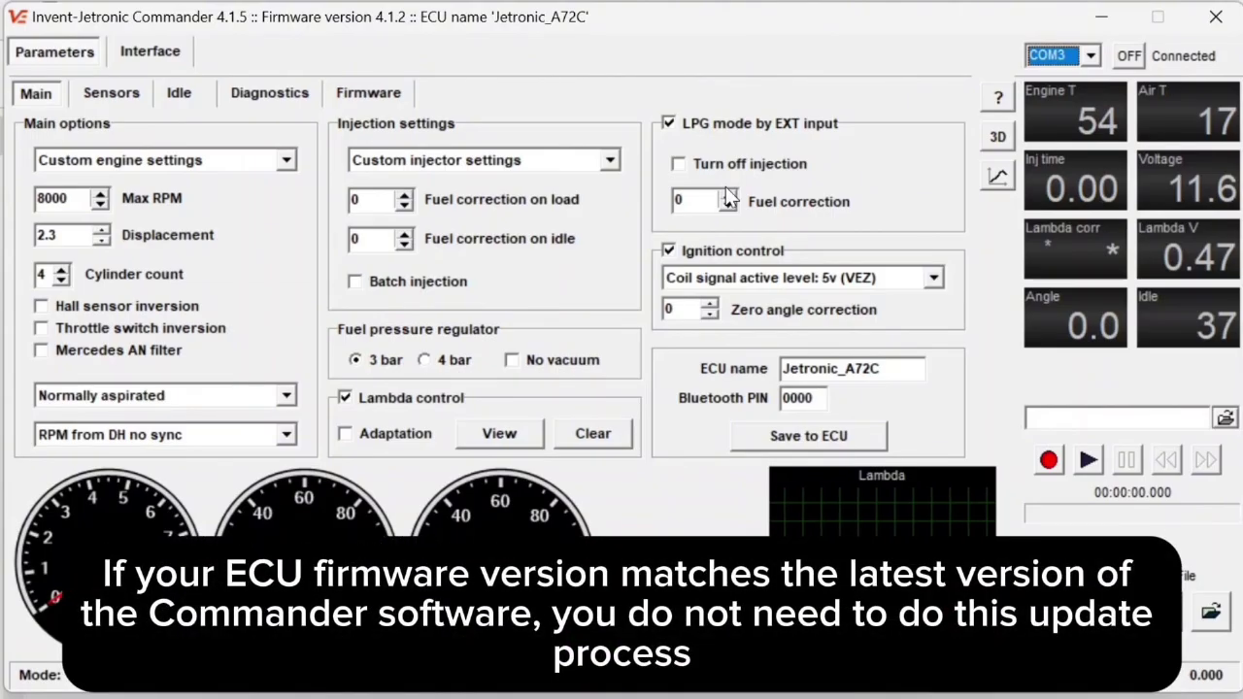
# Disconnect and reconnect to the ECU on COM3, bringing up the firmware 4.1.2 mismatch warning
pyautogui.click(1130, 55)
pyautogui.click(1129, 55)
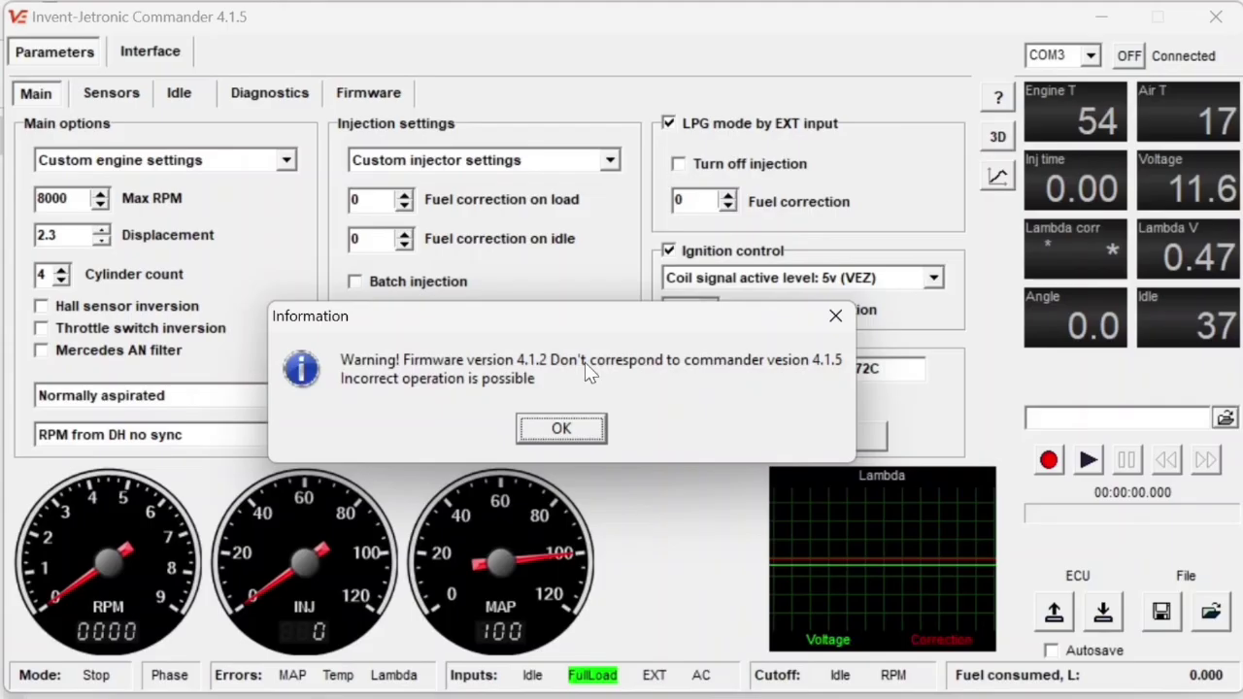
# Dismiss the mismatch warning and flash invent_jetronic_firmware_4.1.5_wbo.ibp to the ECU from the Firmware page
pyautogui.click(561, 429)
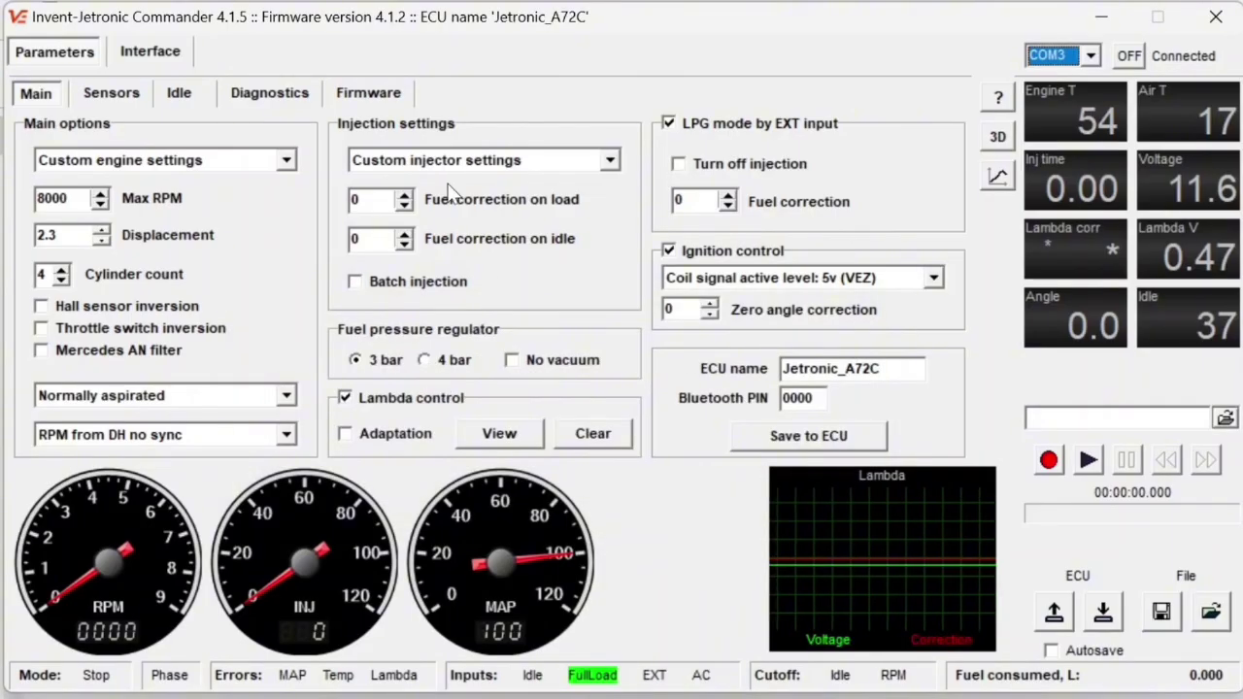
pyautogui.click(367, 97)
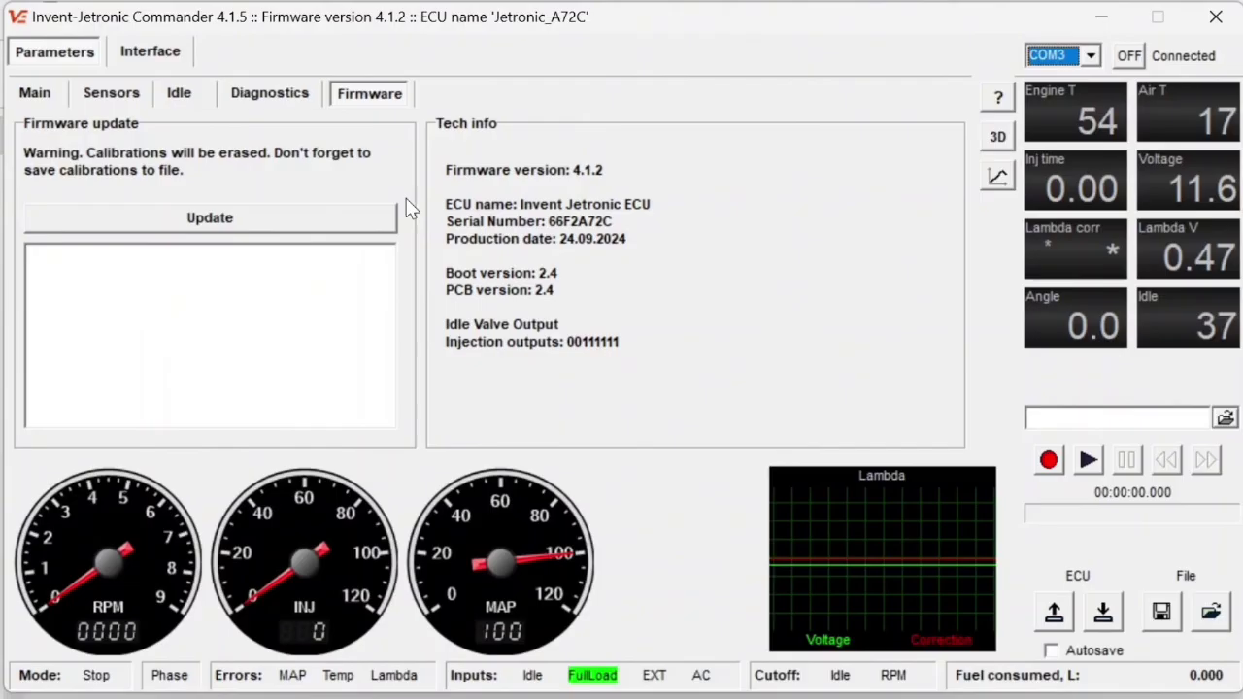
pyautogui.click(209, 220)
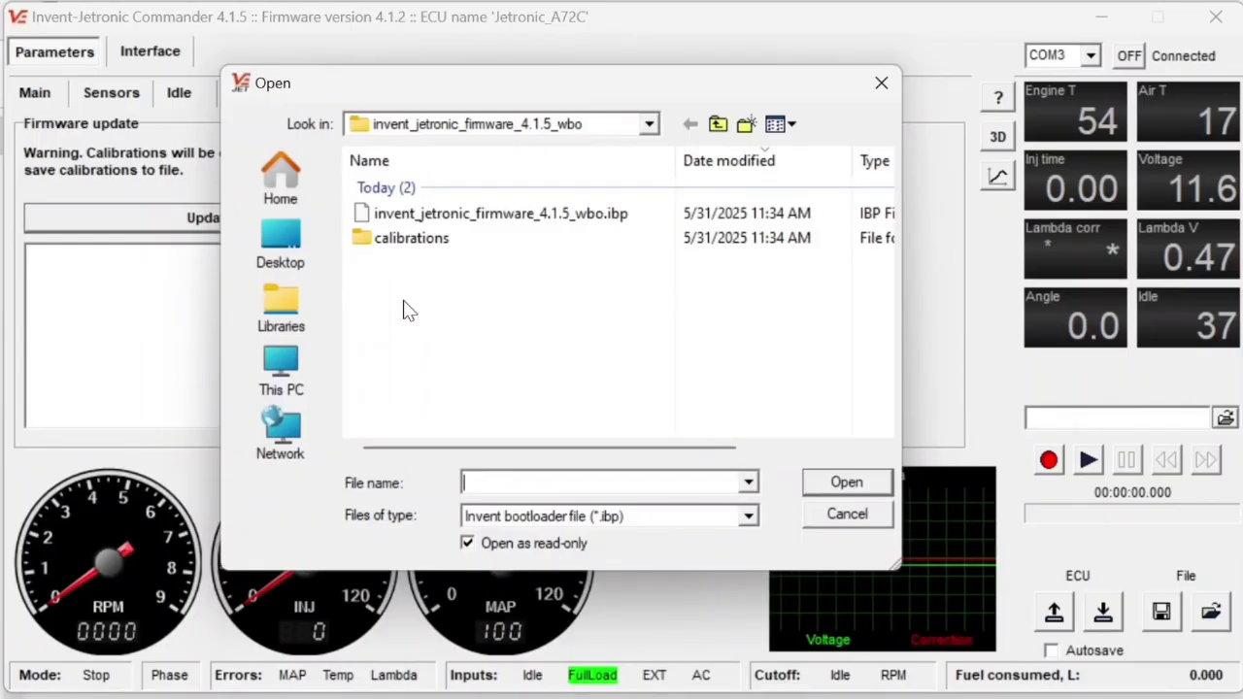
pyautogui.click(489, 219)
pyautogui.click(839, 485)
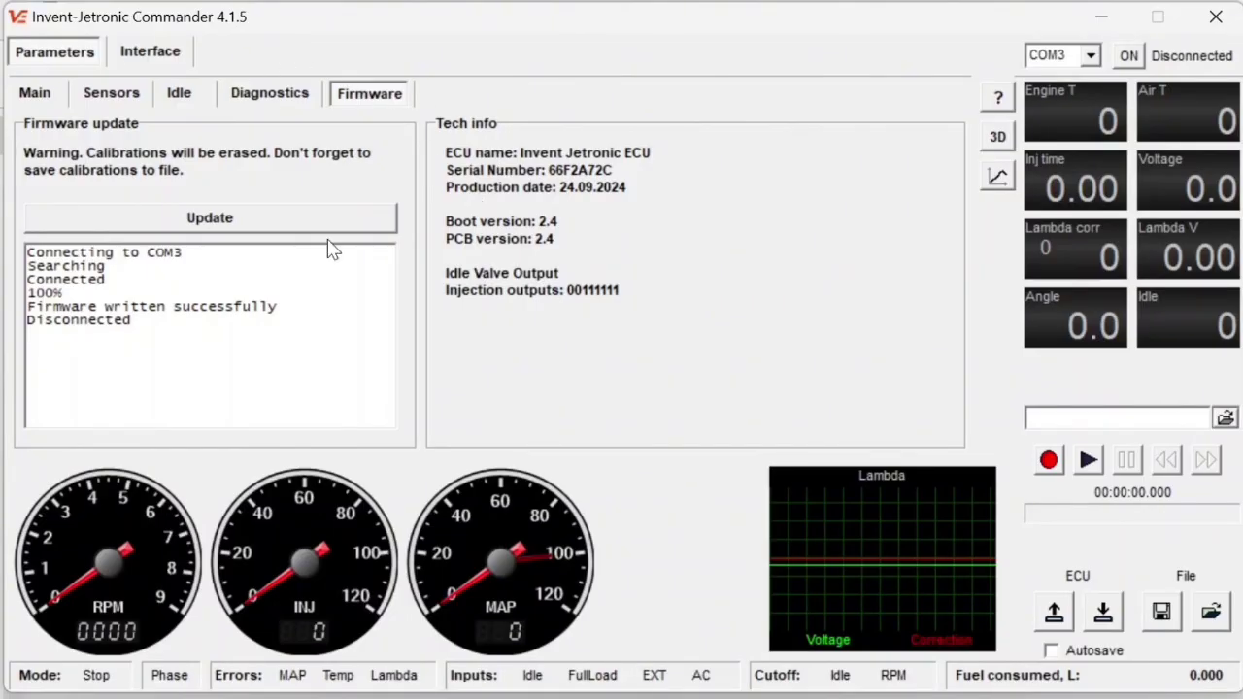
# Return to the Main page and reconnect to the updated ECU on COM3
pyautogui.click(43, 99)
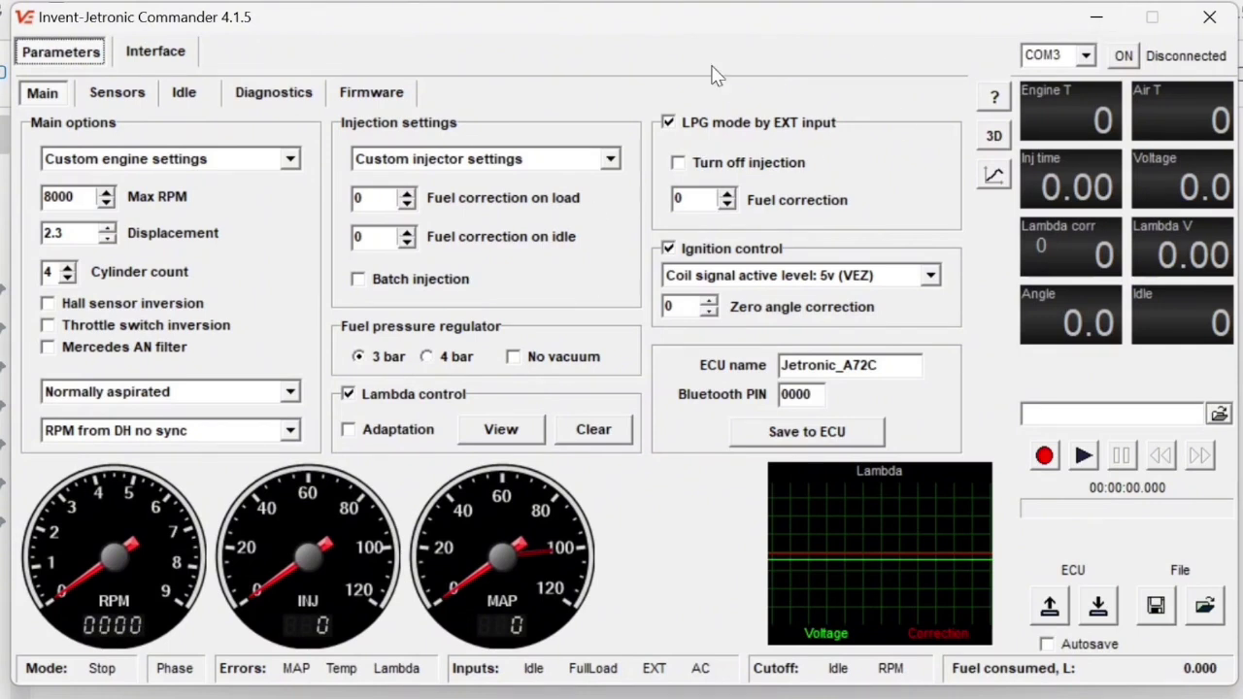
pyautogui.click(1124, 56)
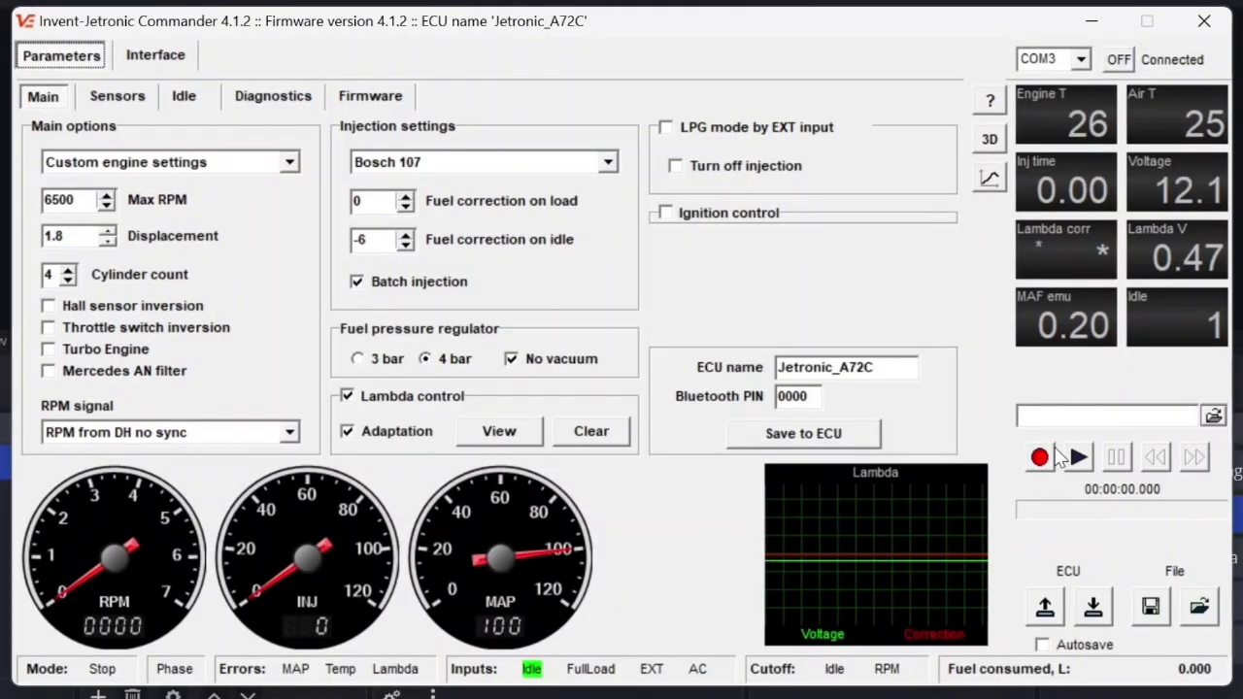
# Load v4.1.2_Audi_4cyl_2.0_16V.imf and write that calibration to the ECU
pyautogui.click(1200, 607)
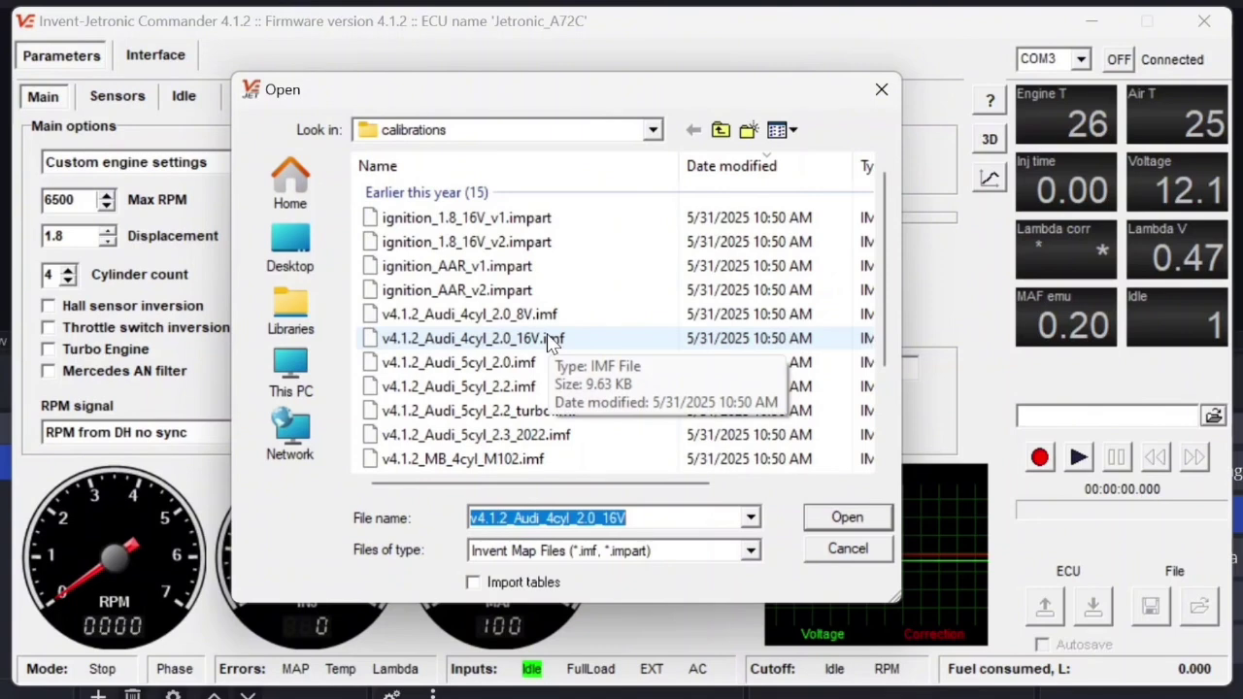
pyautogui.click(841, 519)
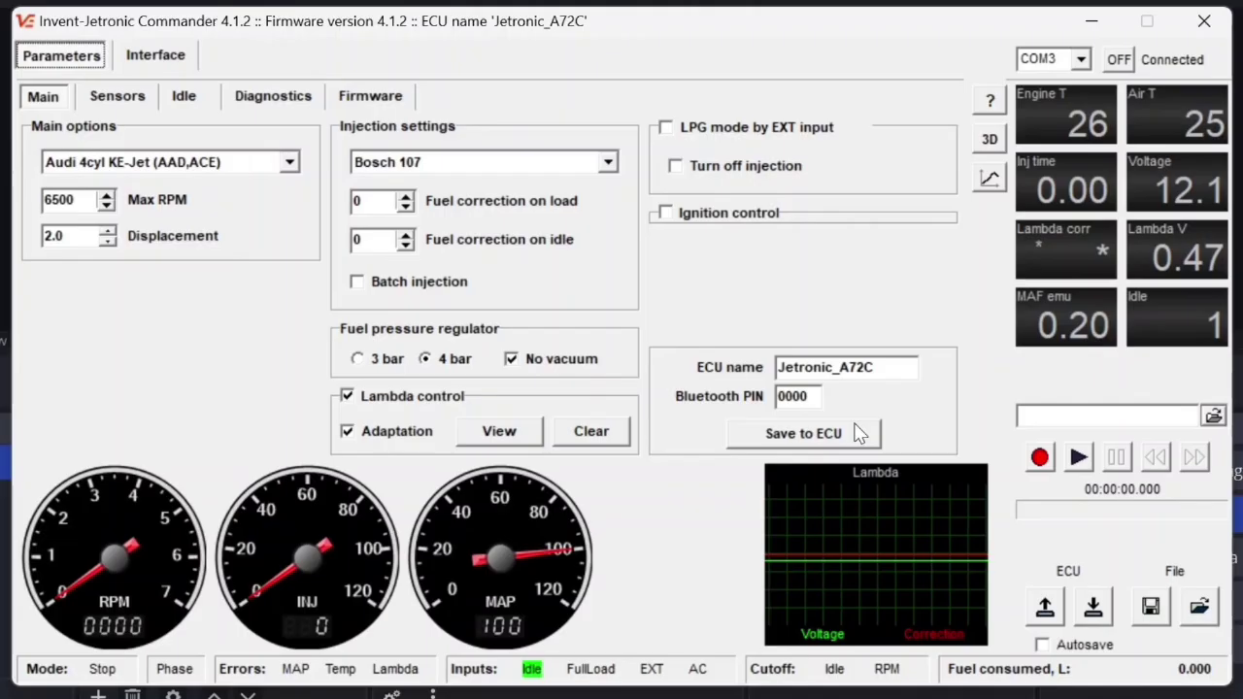
pyautogui.click(1093, 607)
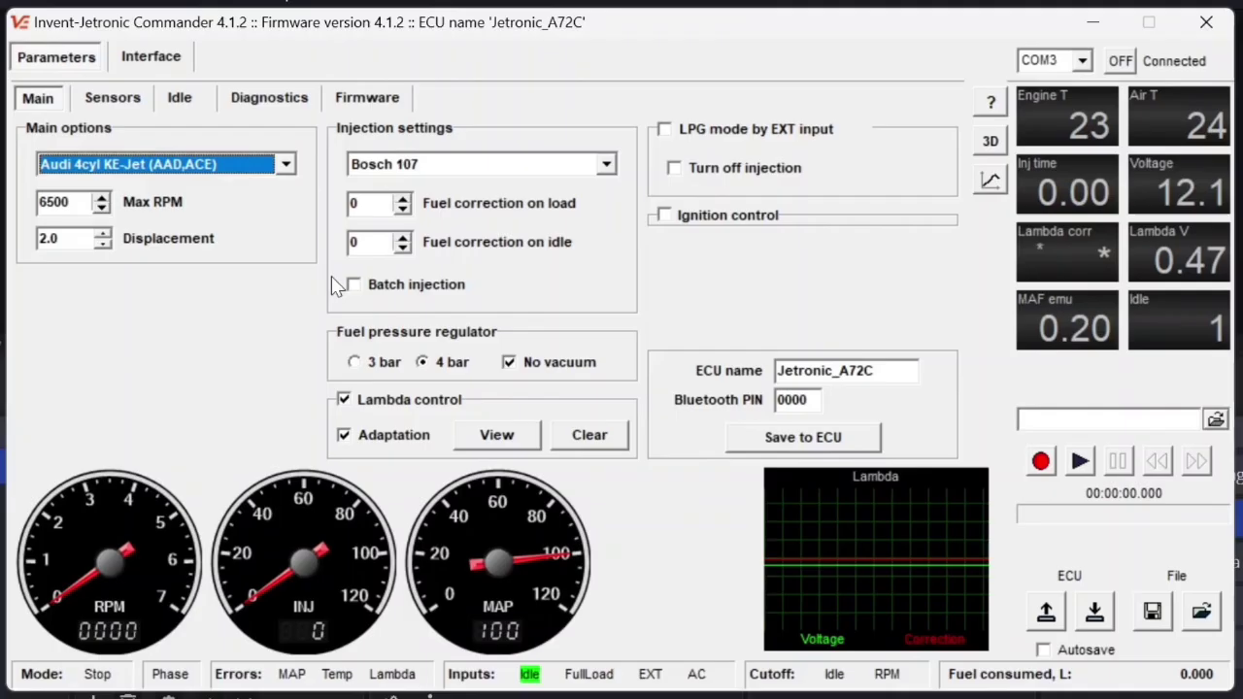
# Try the Audi 5cyl and Audi 4cyl KE-Jet presets, then settle on Custom engine settings
pyautogui.click(286, 166)
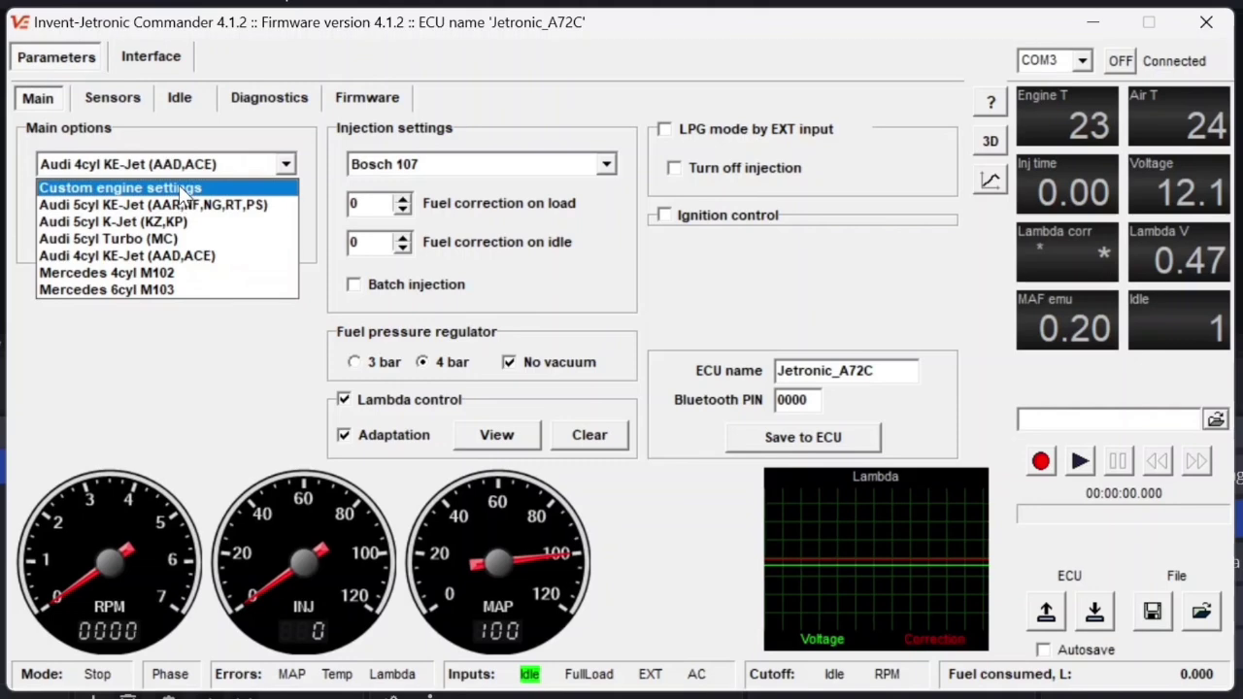
pyautogui.click(217, 203)
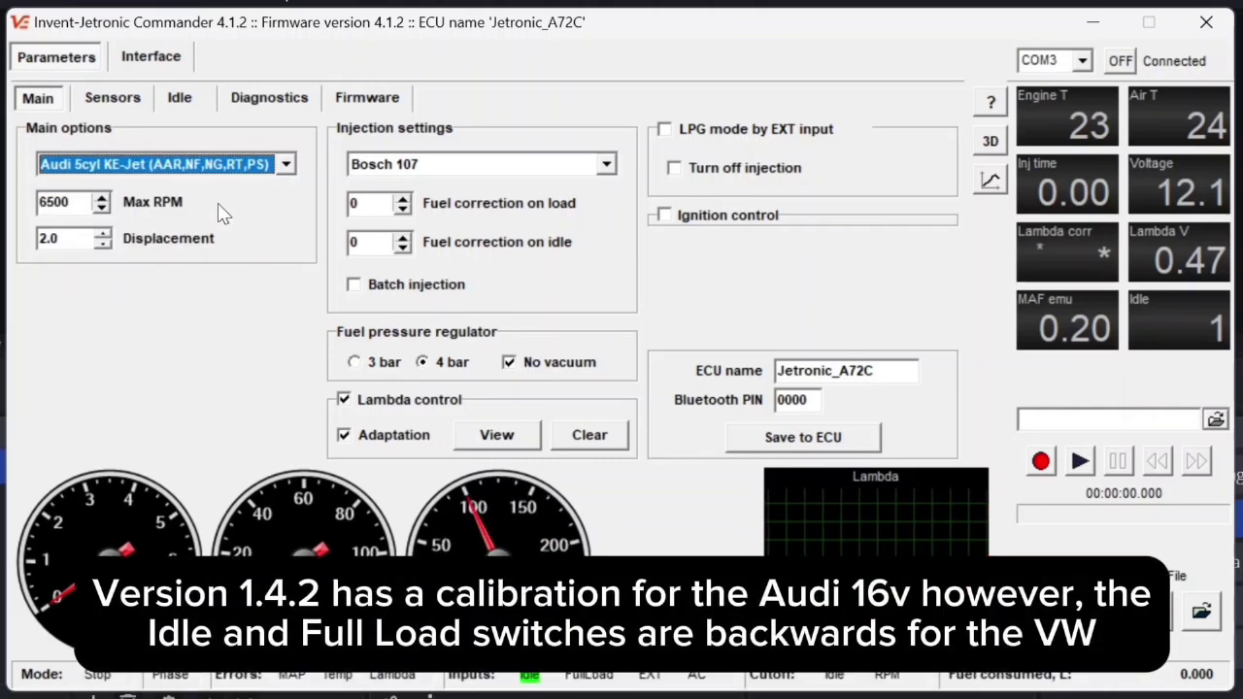
pyautogui.click(286, 165)
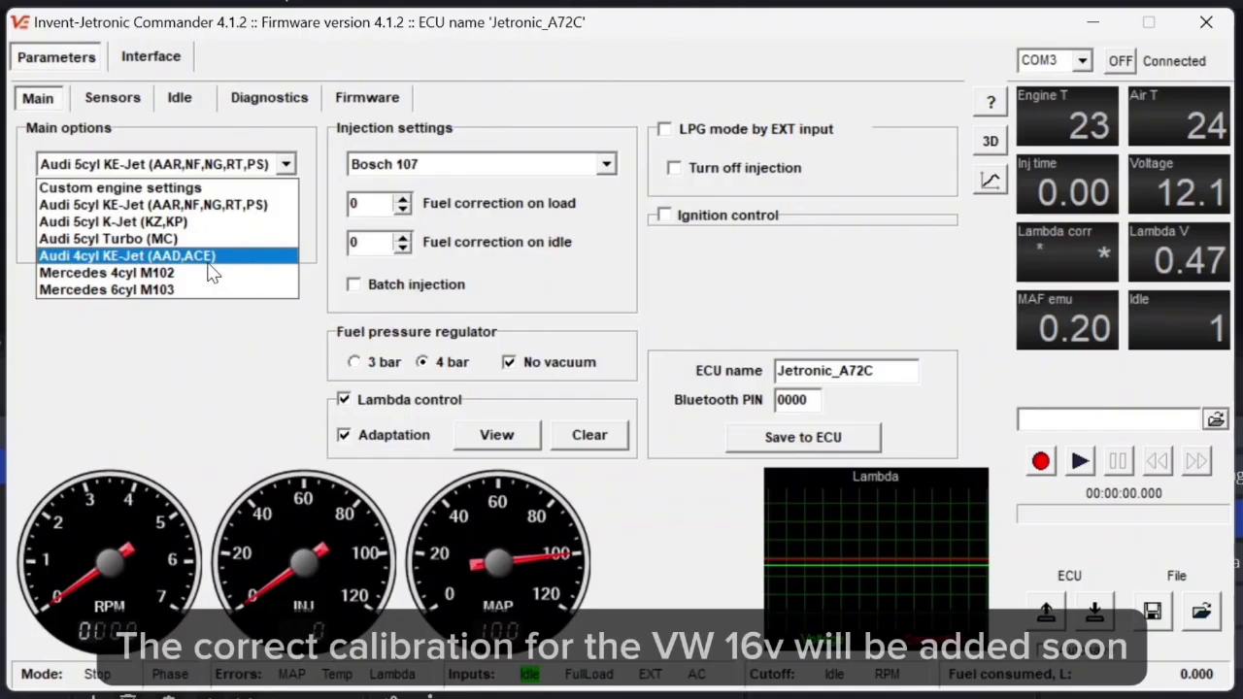
pyautogui.click(204, 257)
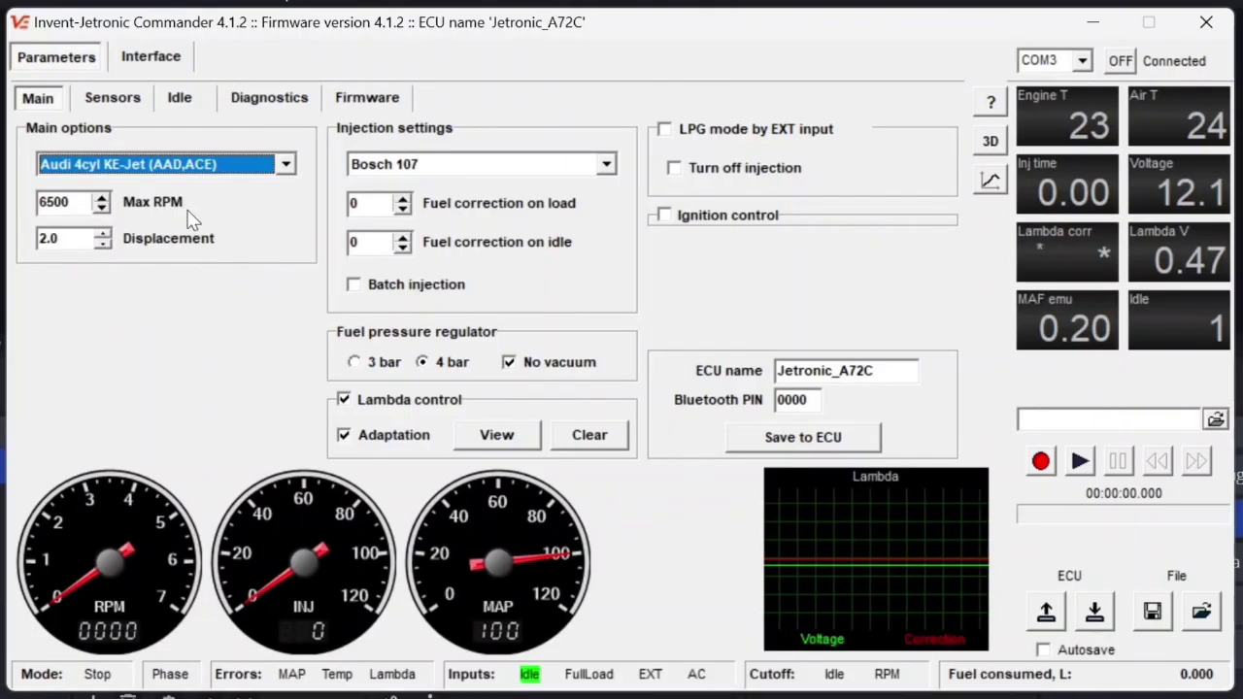
pyautogui.click(284, 164)
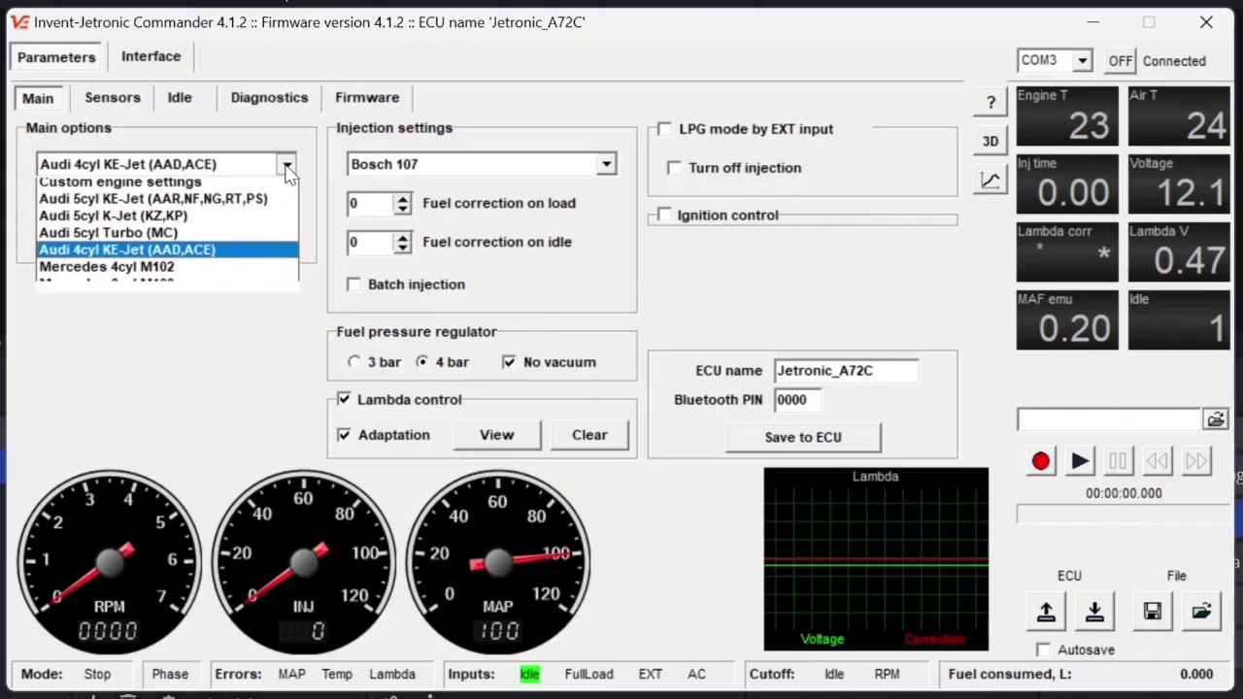
pyautogui.click(245, 190)
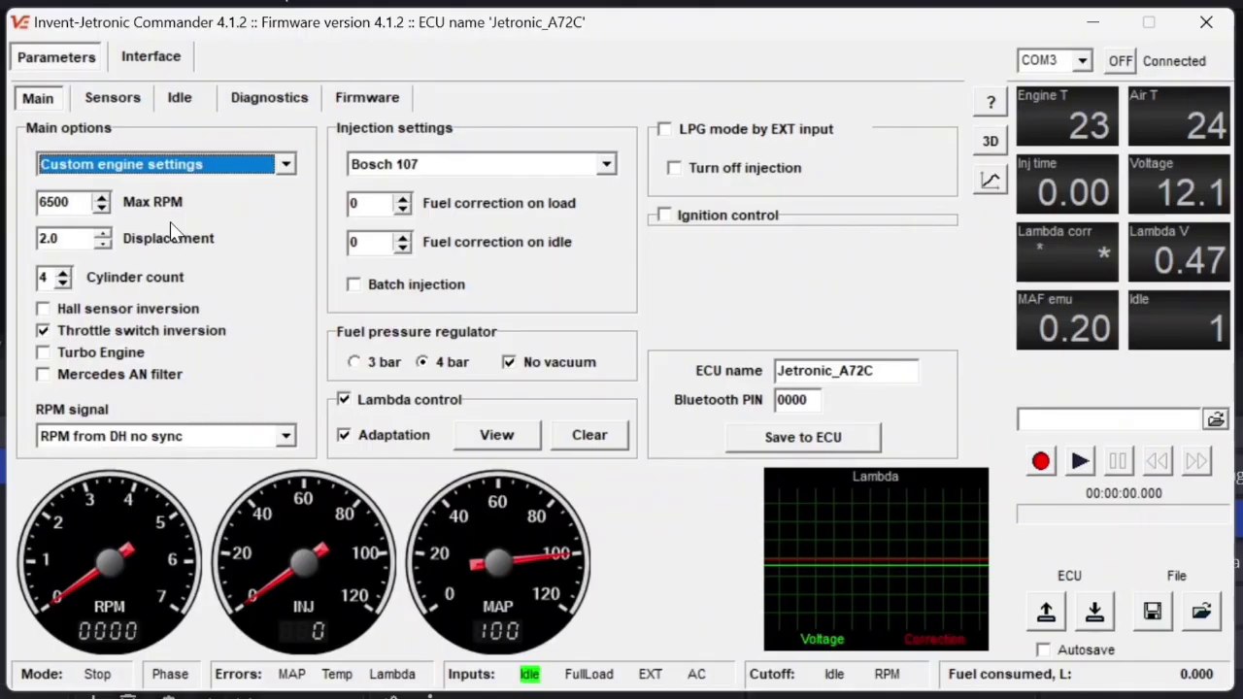
# Set displacement to 1.8, turn off throttle switch inversion, and keep Bosch 107 injectors
pyautogui.click(103, 246)
pyautogui.click(103, 246)
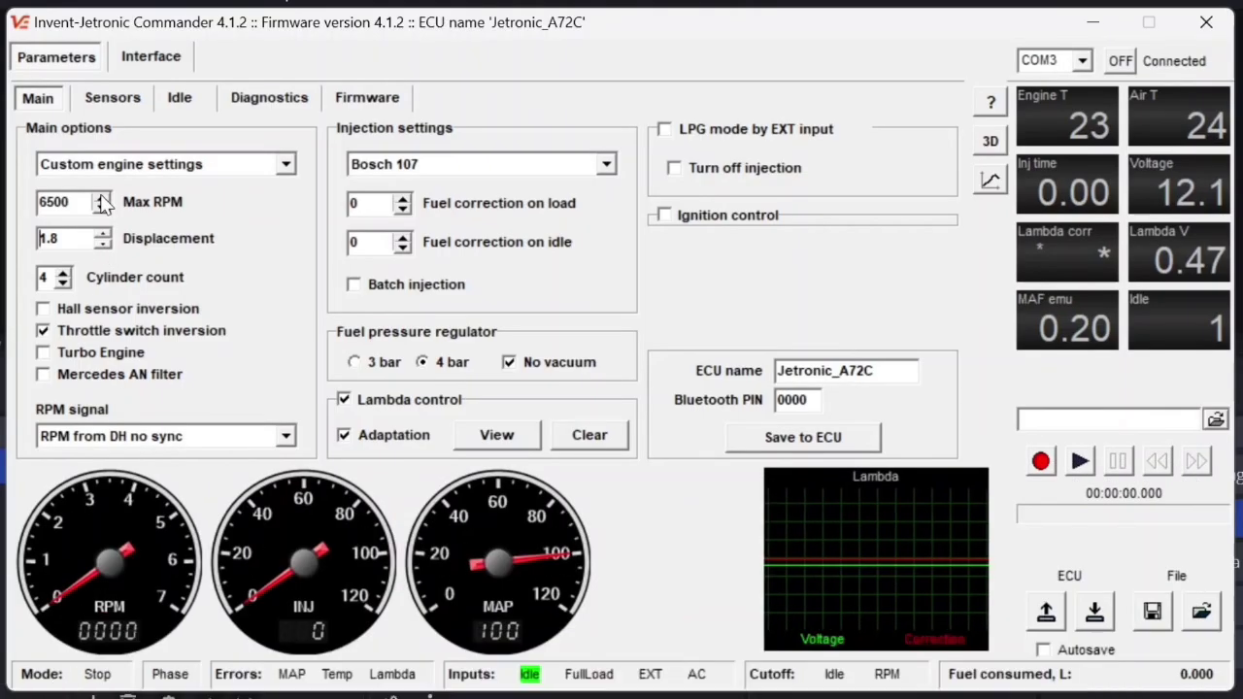
pyautogui.click(43, 332)
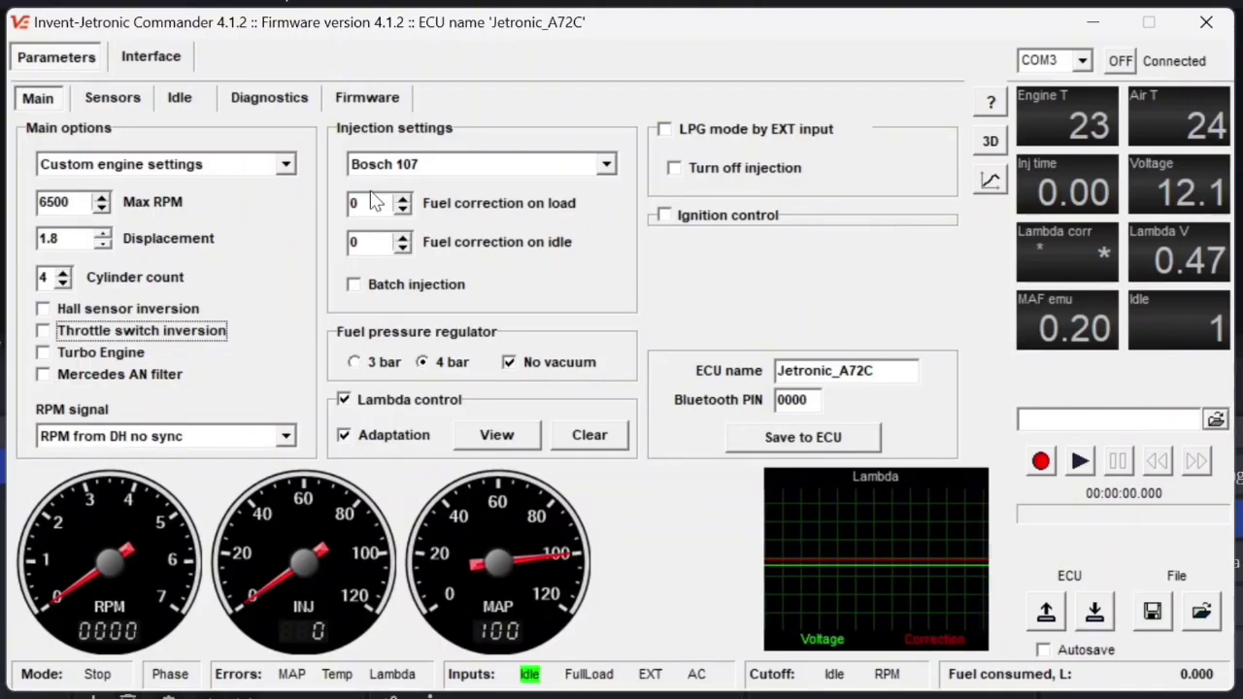
pyautogui.click(566, 171)
pyautogui.click(583, 173)
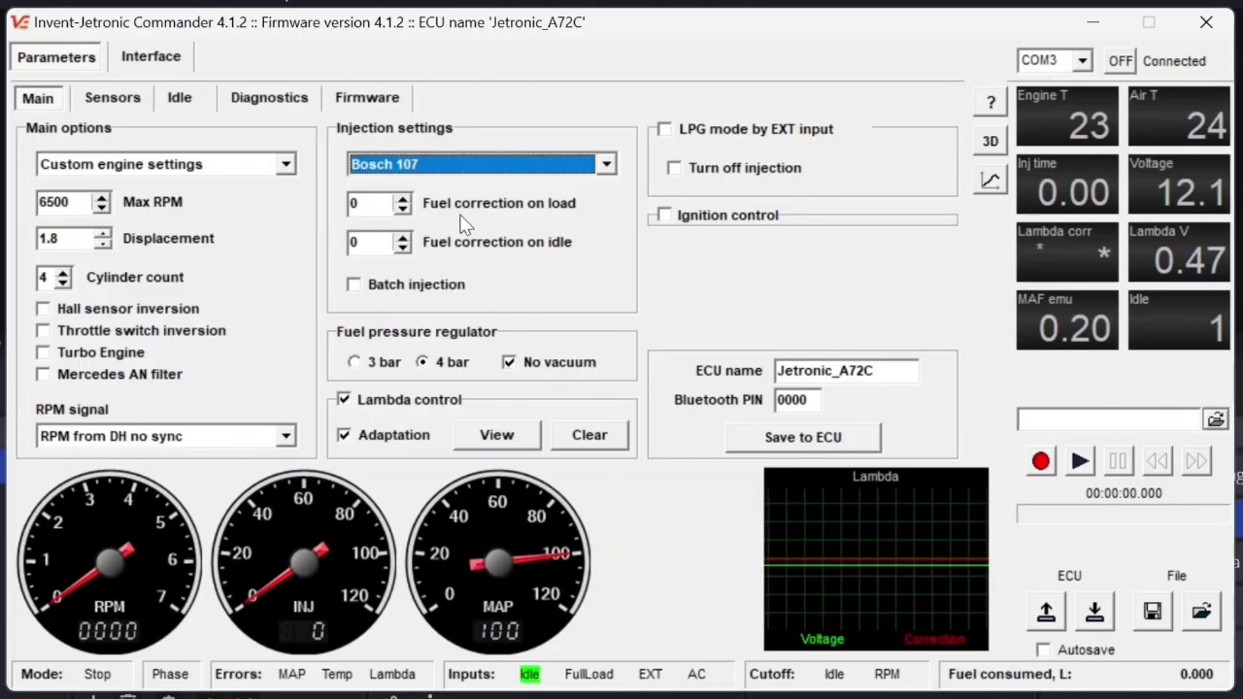
# Enable batch injection and switch off lambda adaptation, leaving lambda control on
pyautogui.click(418, 283)
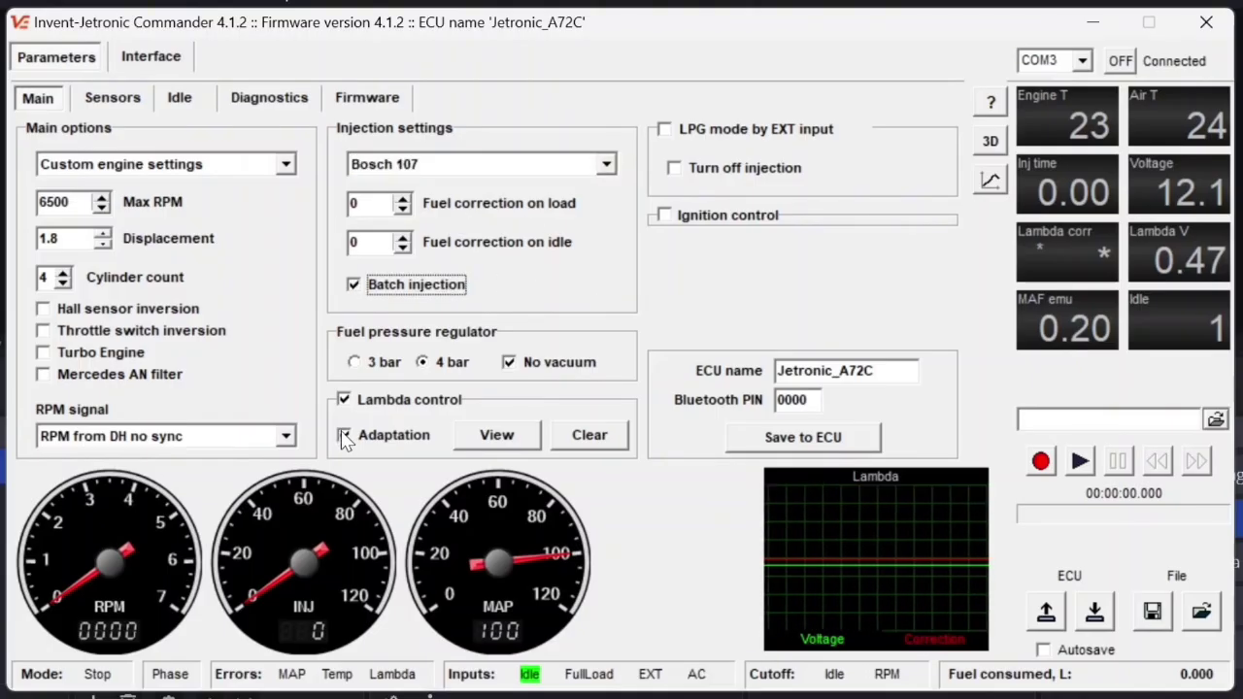
pyautogui.click(345, 437)
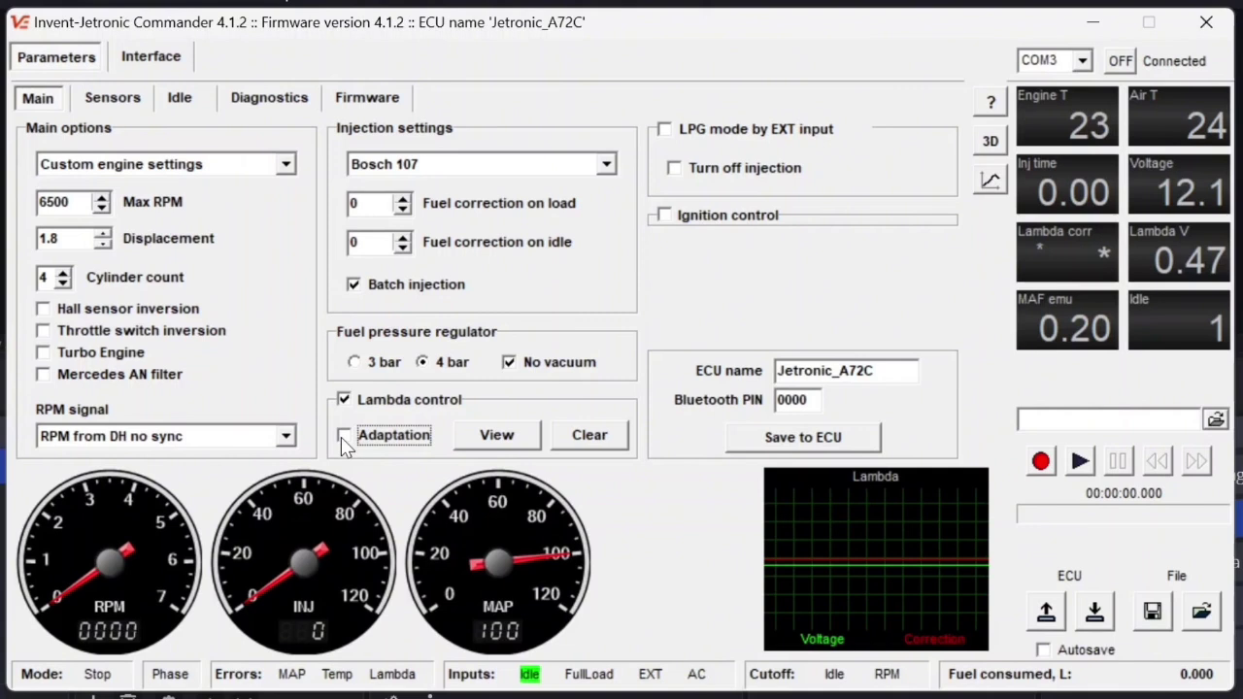
pyautogui.press('Tab')
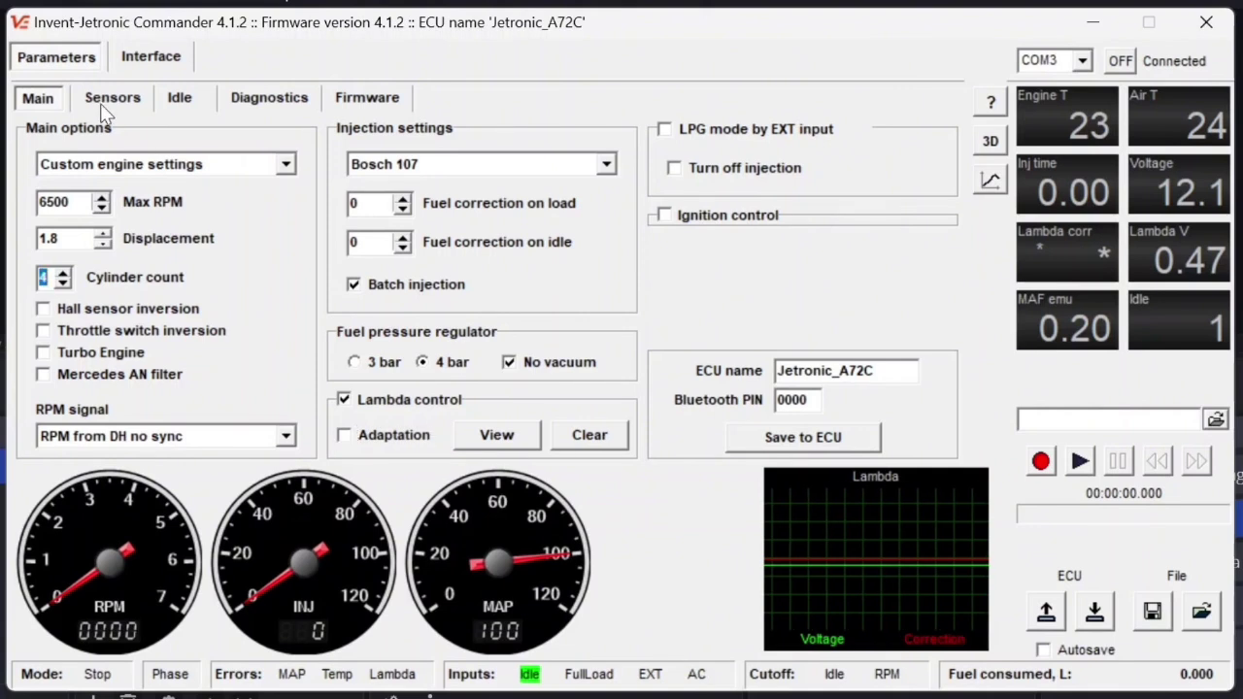
# Set the CLT sensor calibration to Jetronic, then show the Idle settings page
pyautogui.click(102, 101)
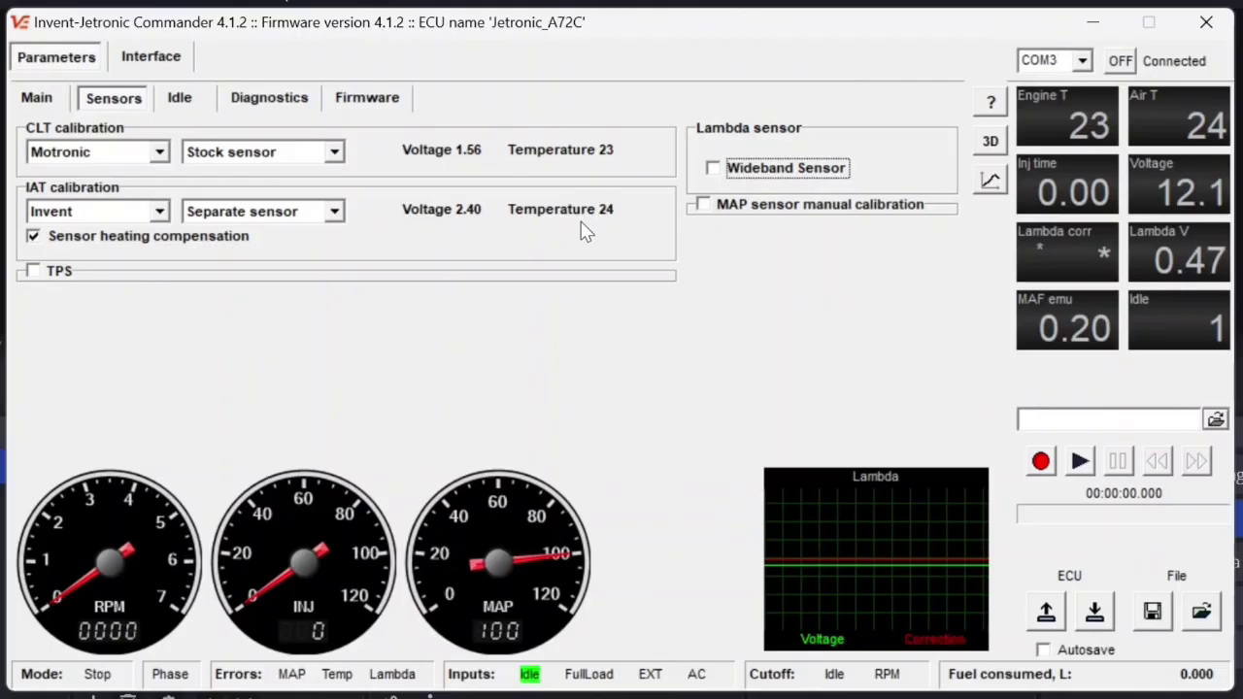
pyautogui.click(158, 154)
pyautogui.click(123, 228)
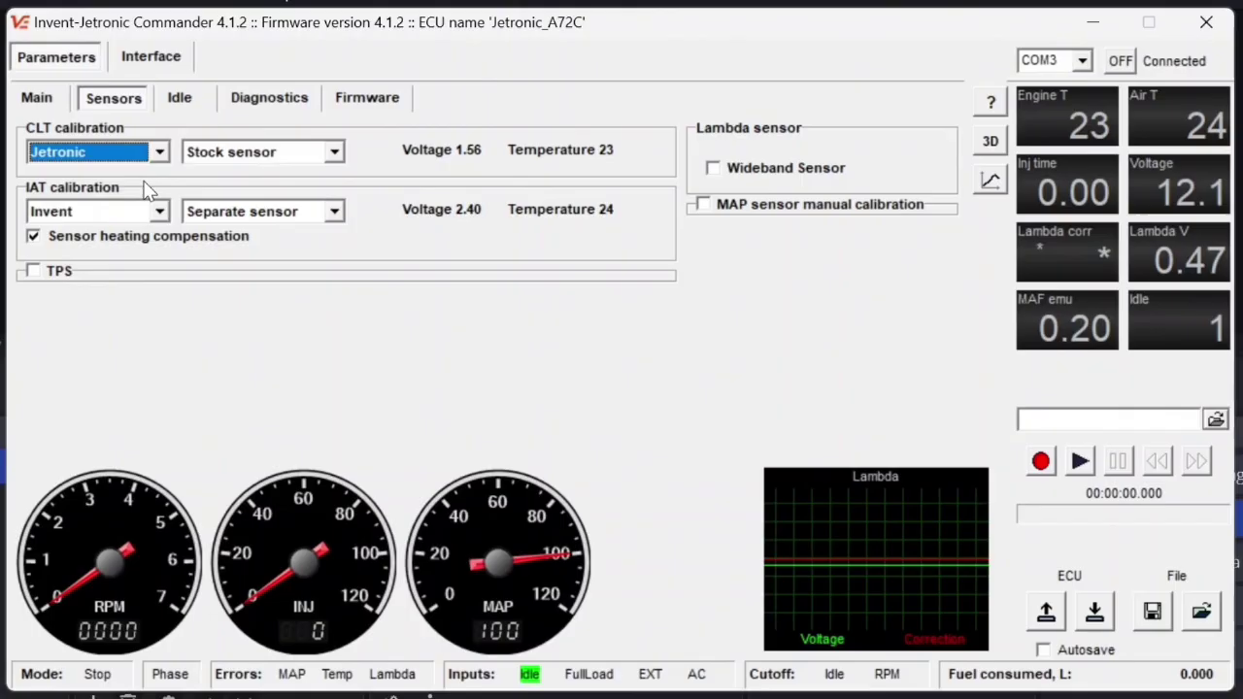
pyautogui.click(179, 99)
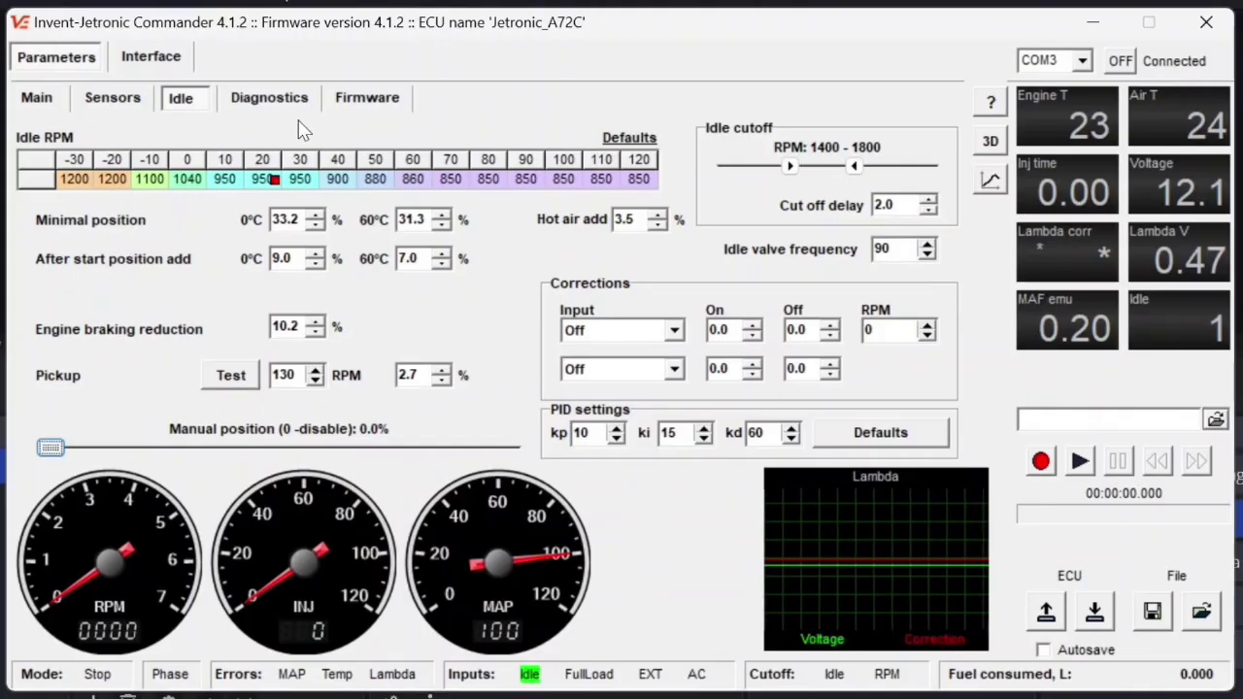
# Go back to the Main page with lambda control and adaptation both ticked
pyautogui.click(35, 101)
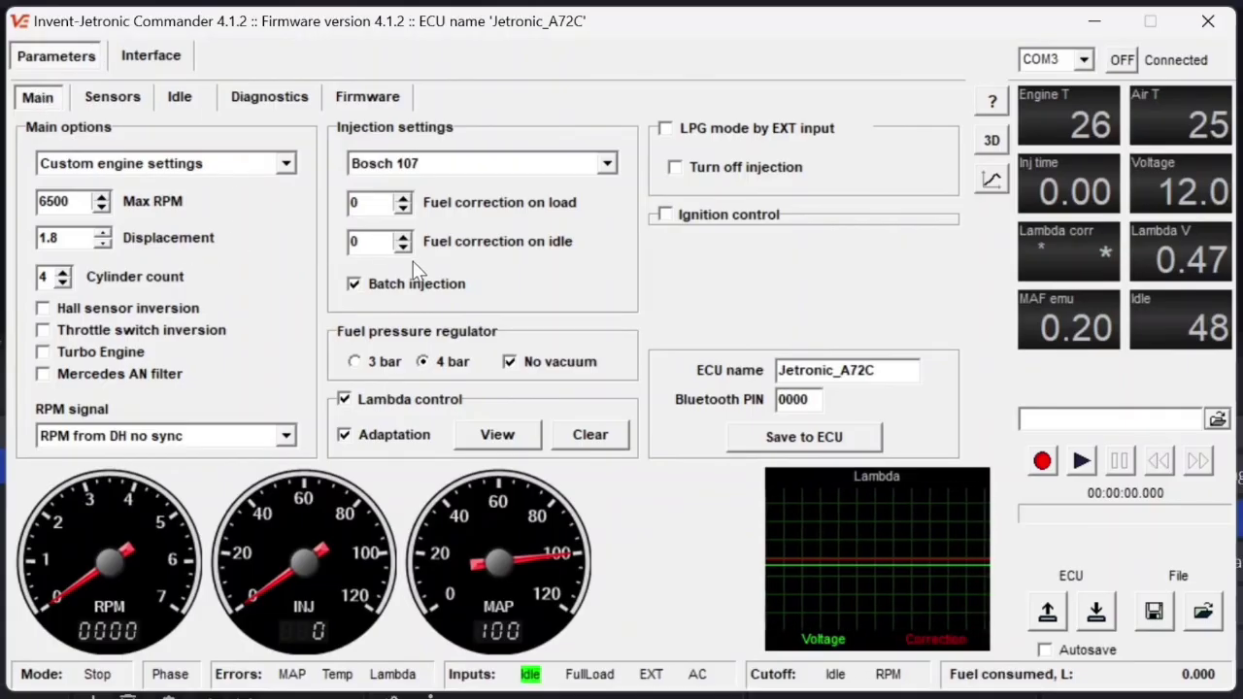
# Look over the Sensors and Idle pages, then untick lambda Adaptation on the Main page
pyautogui.click(122, 102)
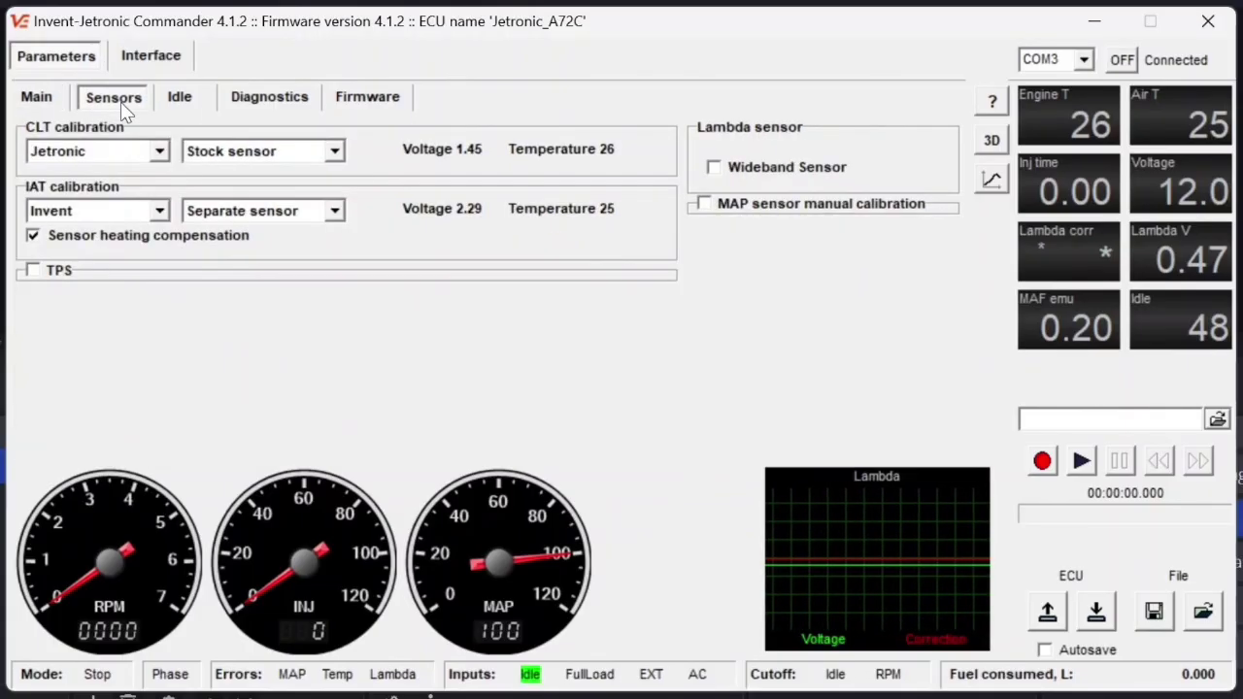
pyautogui.click(199, 98)
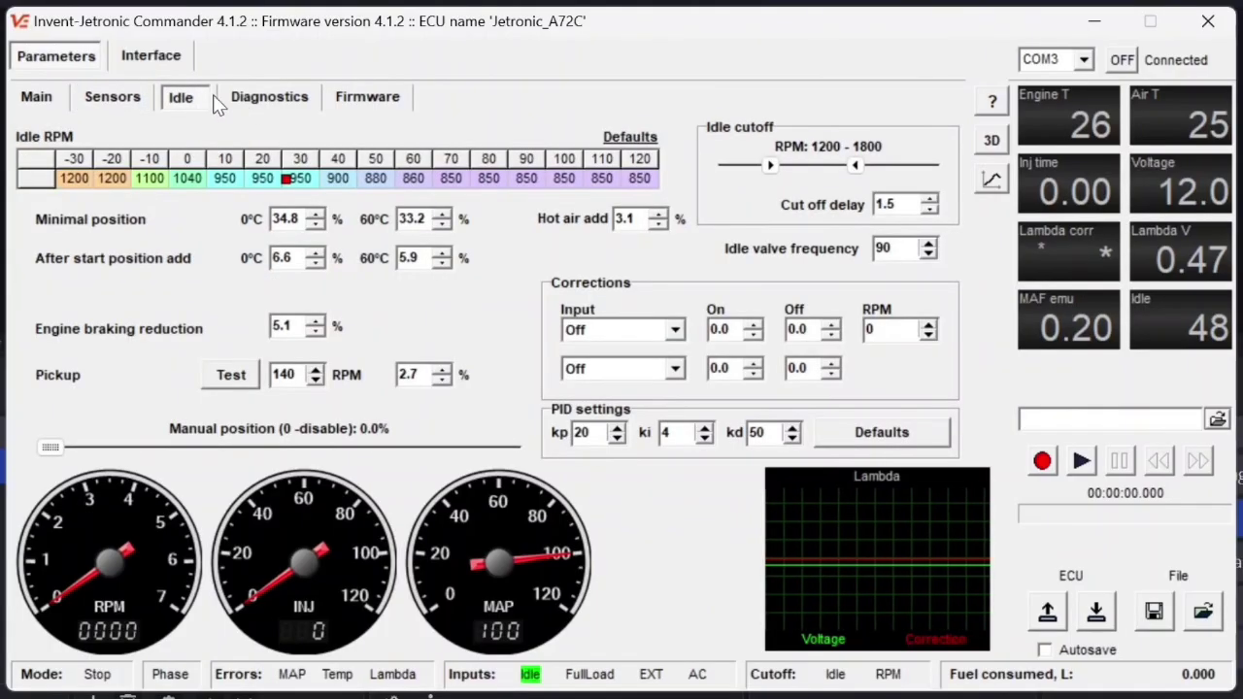
pyautogui.click(31, 99)
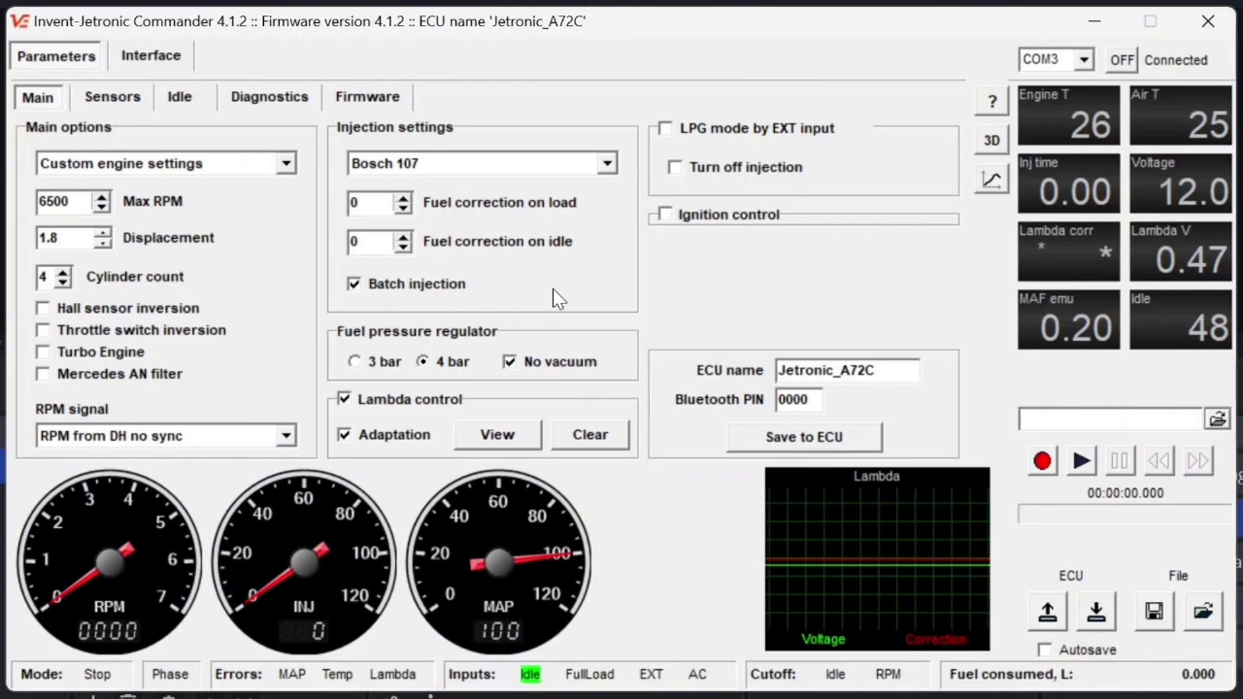
pyautogui.click(345, 435)
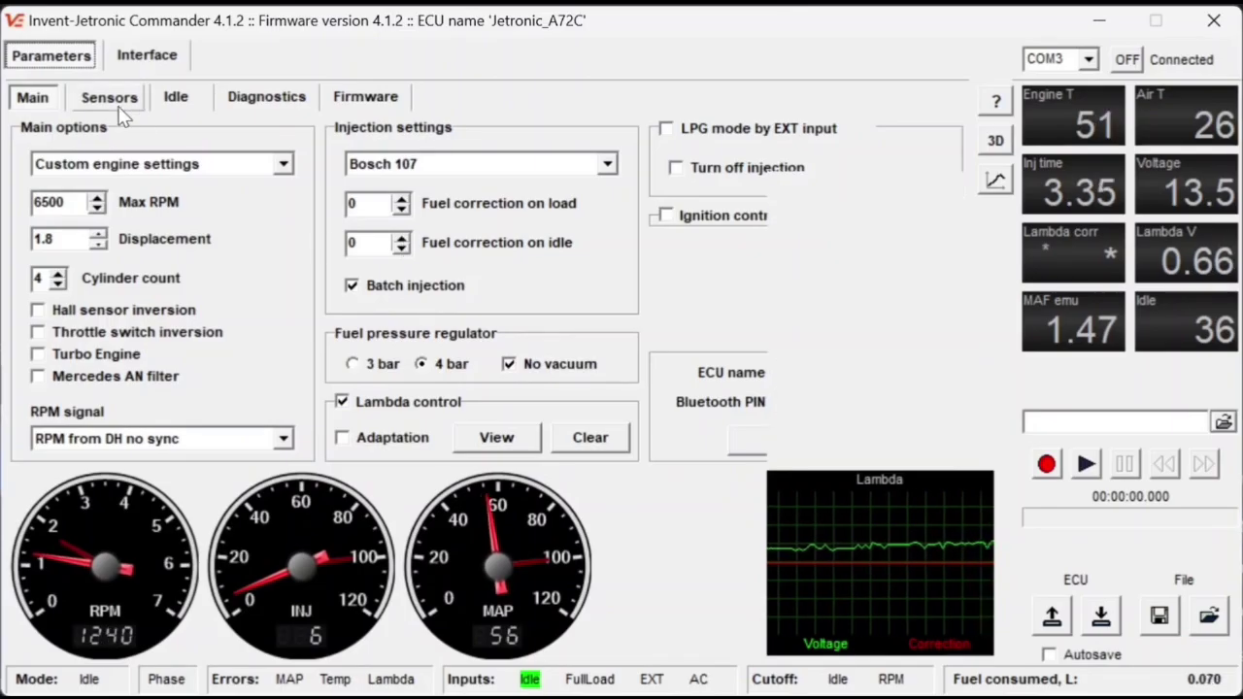
# Check the live sensor readings (0 RPM, coolant 91°C), then show the Idle settings page
pyautogui.click(120, 108)
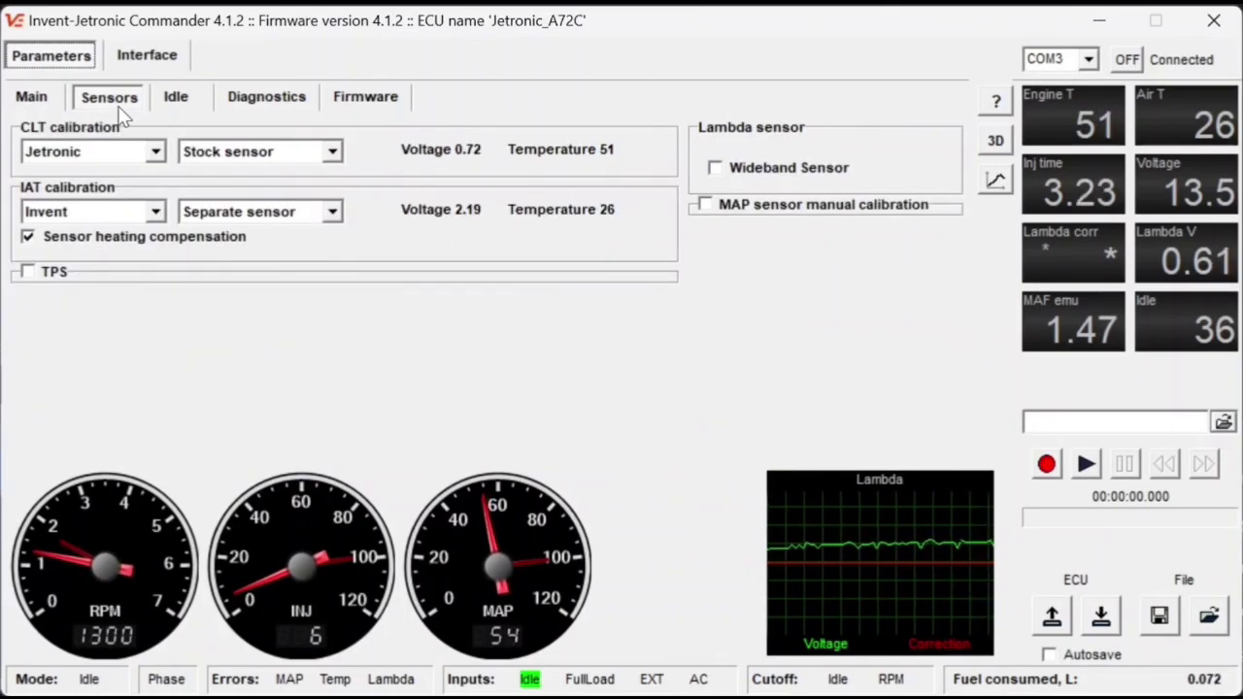
pyautogui.click(176, 97)
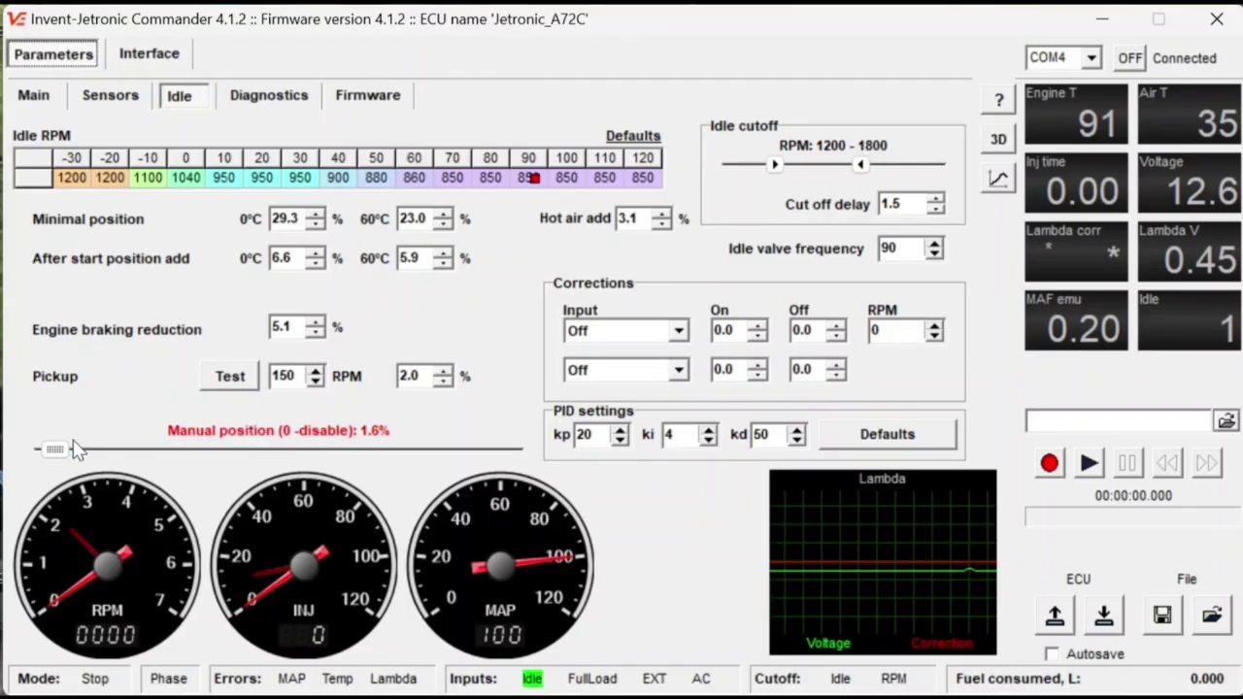
# Reset the manual idle valve position to 0 and read the current settings from the ECU
pyautogui.moveTo(41, 454); pyautogui.dragTo(17, 457)
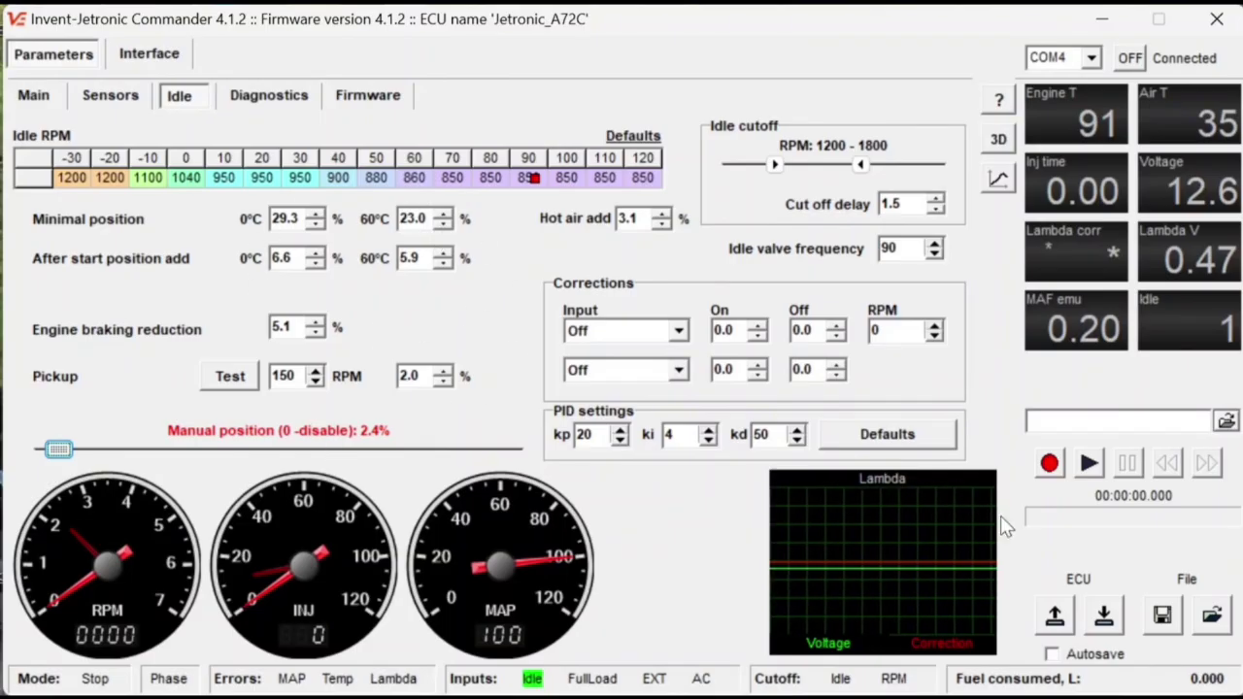
pyautogui.click(1106, 614)
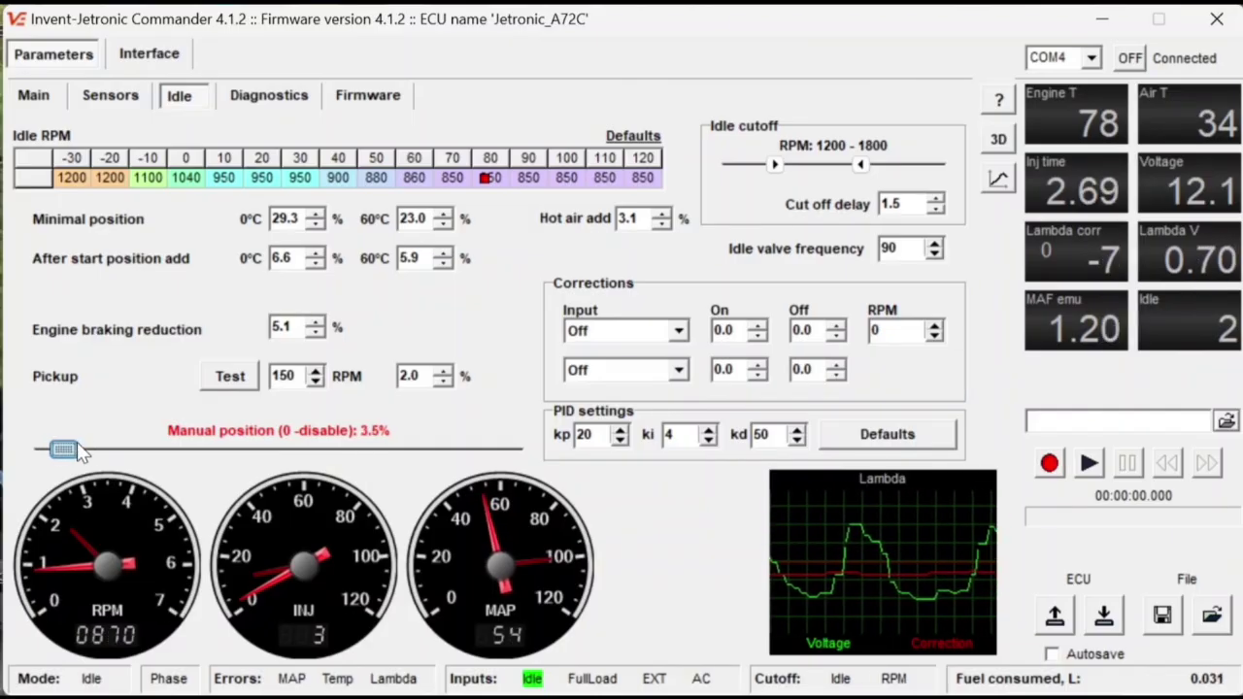
# Open the manual idle valve to about 32% and write it, then settle at 28.6% and write again
pyautogui.moveTo(105, 452); pyautogui.dragTo(201, 457)
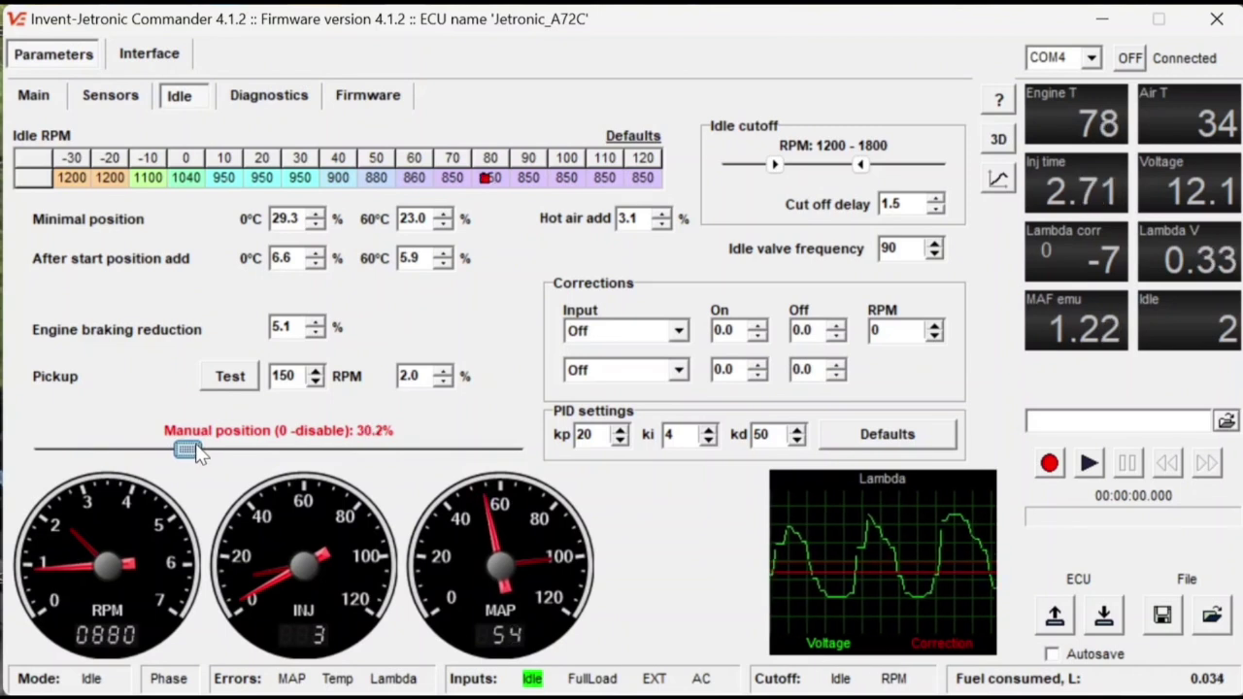
pyautogui.moveTo(201, 449); pyautogui.dragTo(205, 451)
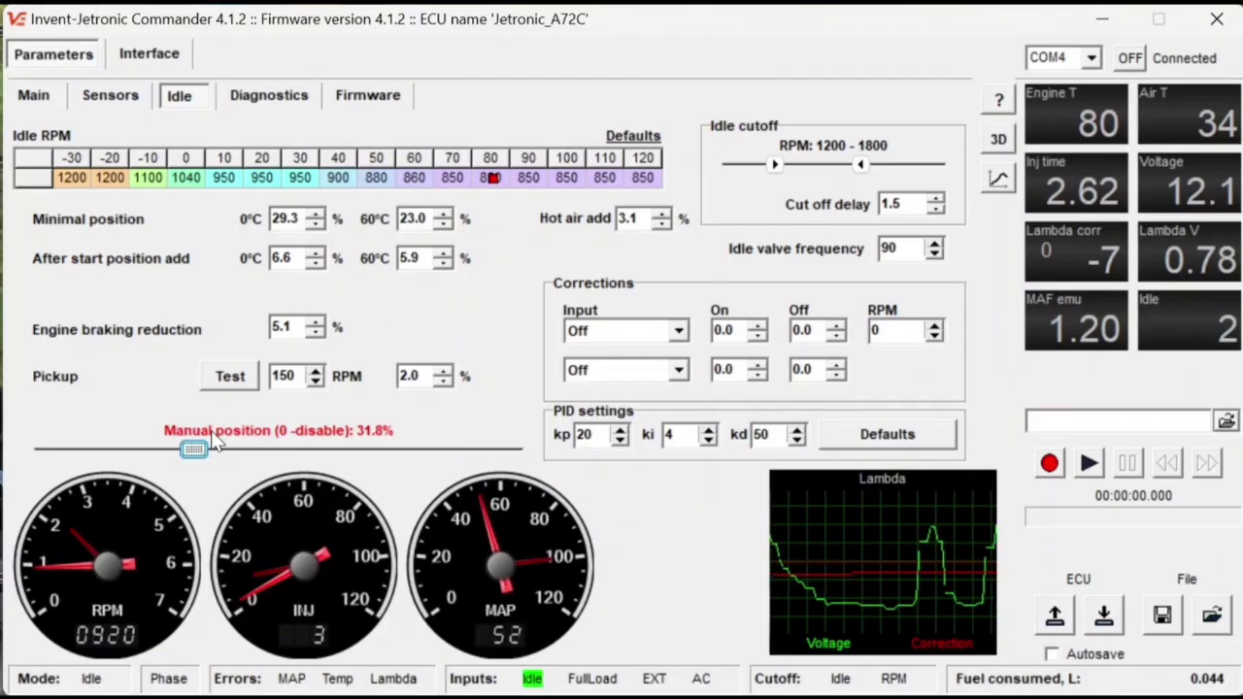
pyautogui.click(1105, 614)
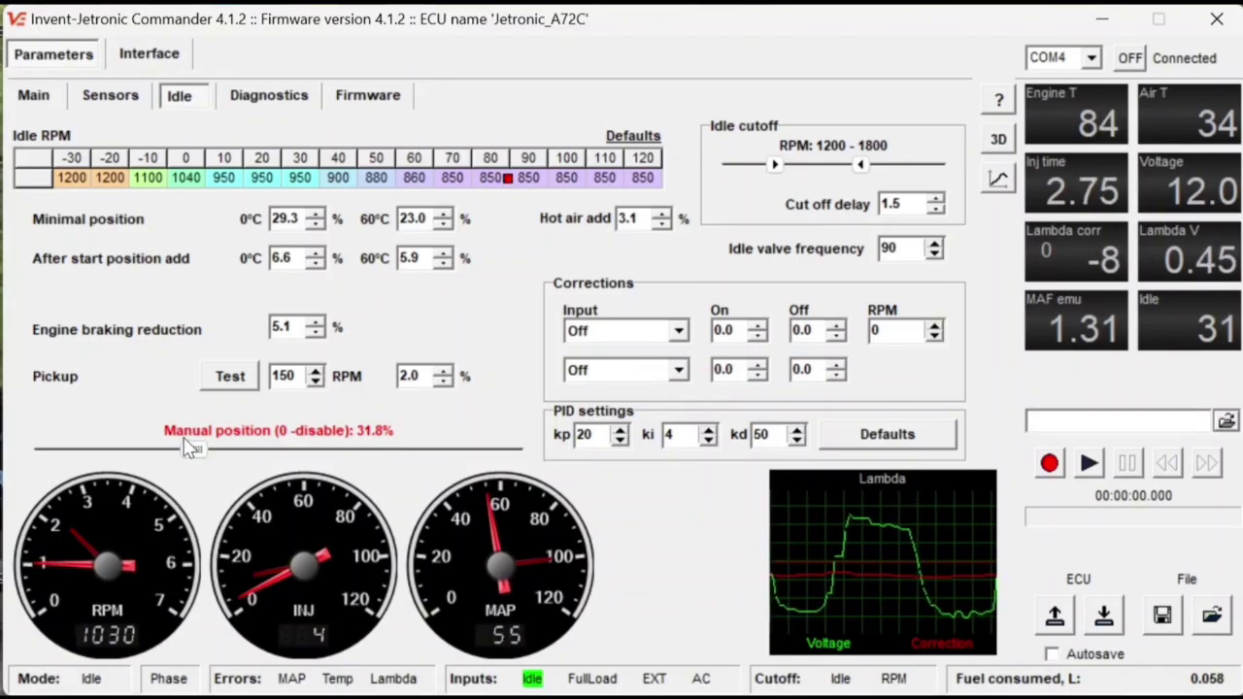
pyautogui.moveTo(193, 453); pyautogui.dragTo(174, 442)
pyautogui.click(1093, 615)
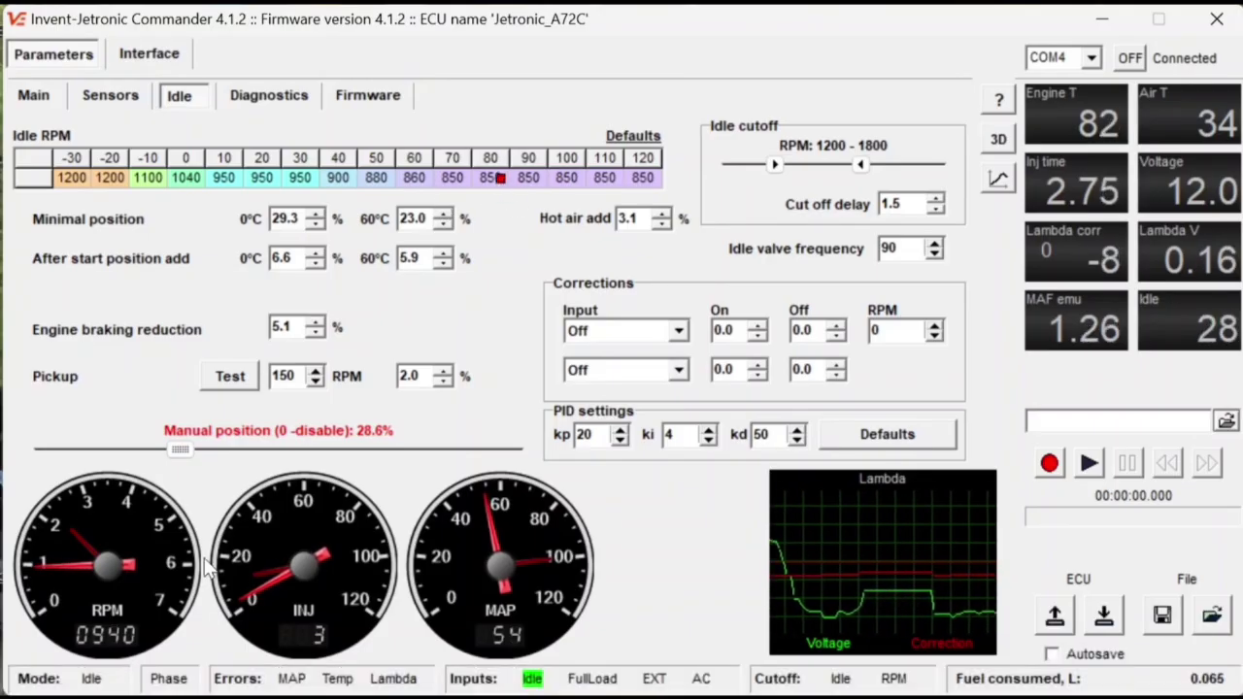
# Trim the manual idle valve position down to 25.1% and write it to the ECU
pyautogui.moveTo(180, 449); pyautogui.dragTo(165, 449)
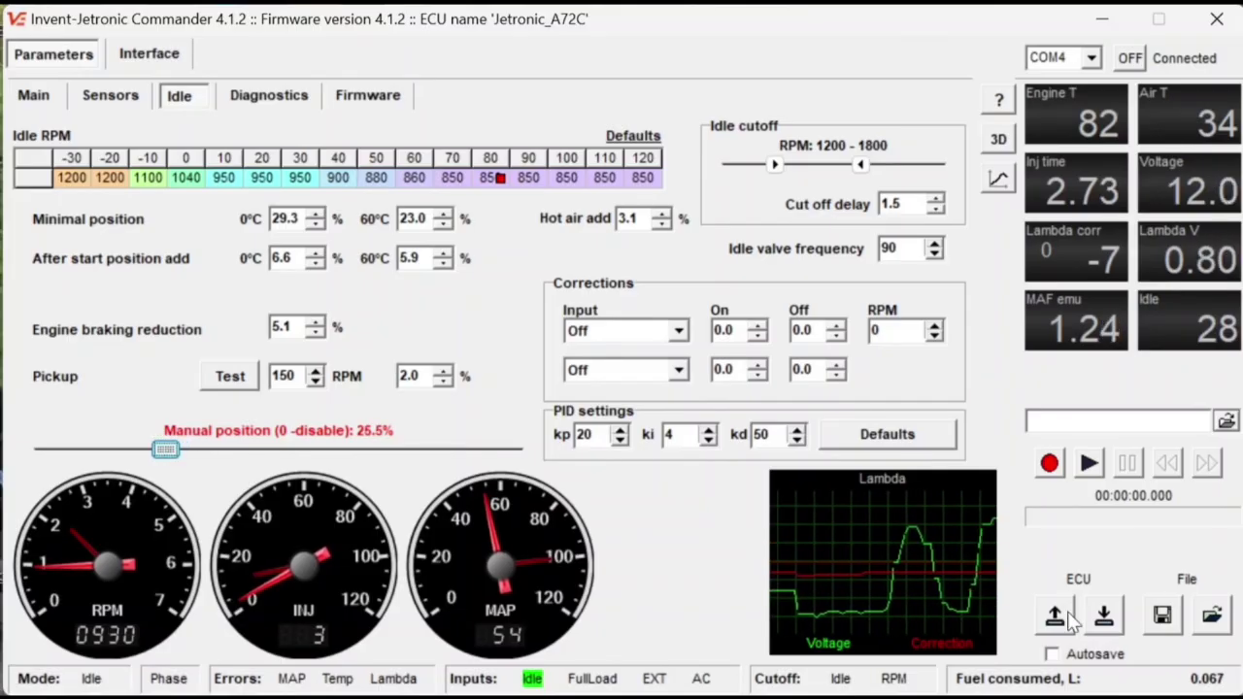
pyautogui.press('Left')
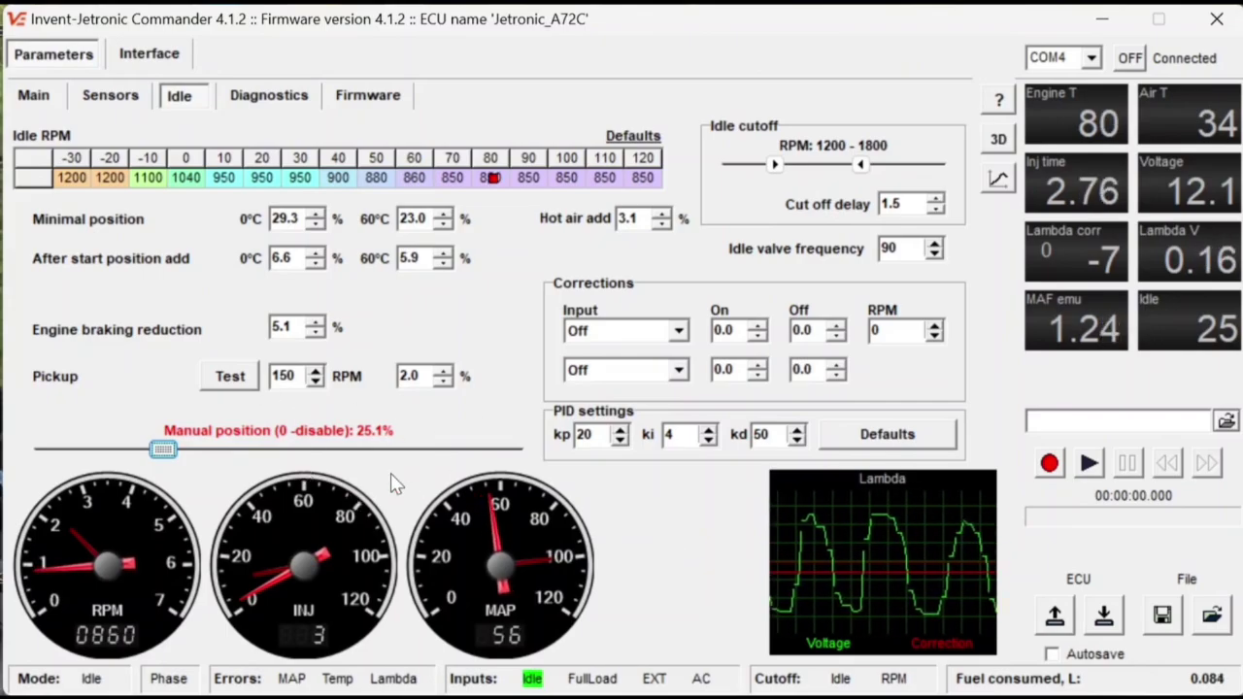
pyautogui.click(1103, 614)
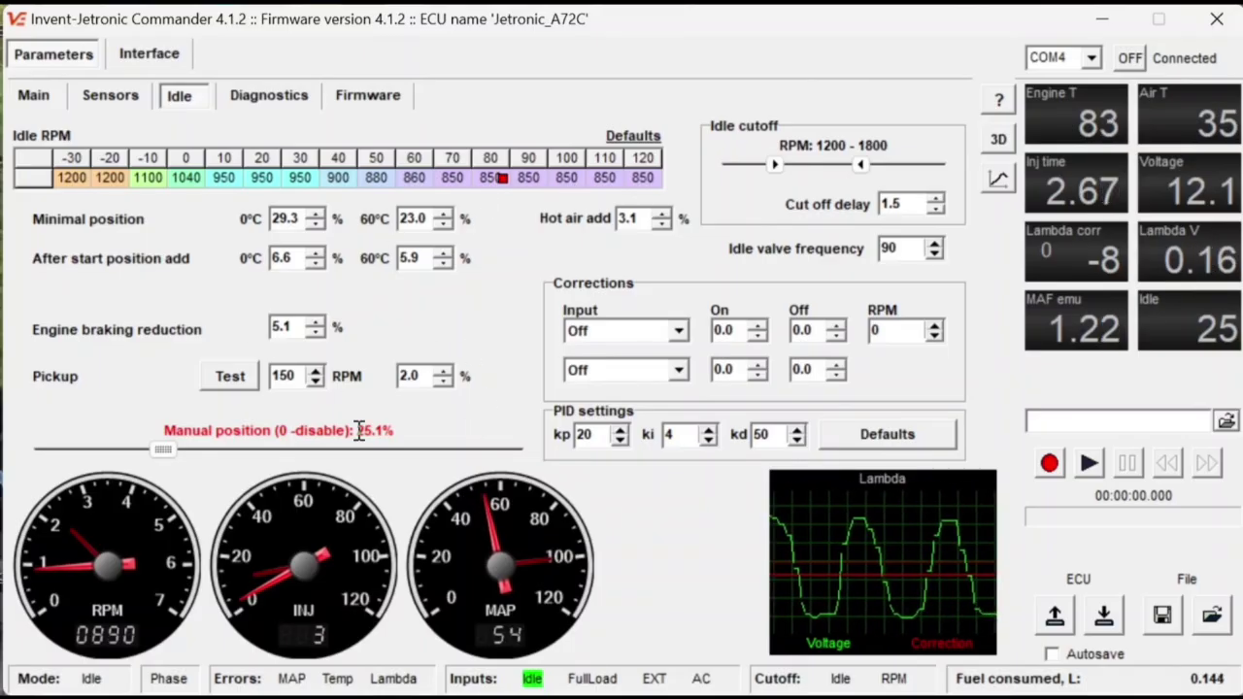
# Lower the manual idle valve position from 23.5% to 0.0%, returning idle control to the ECU
pyautogui.moveTo(167, 449); pyautogui.dragTo(168, 450)
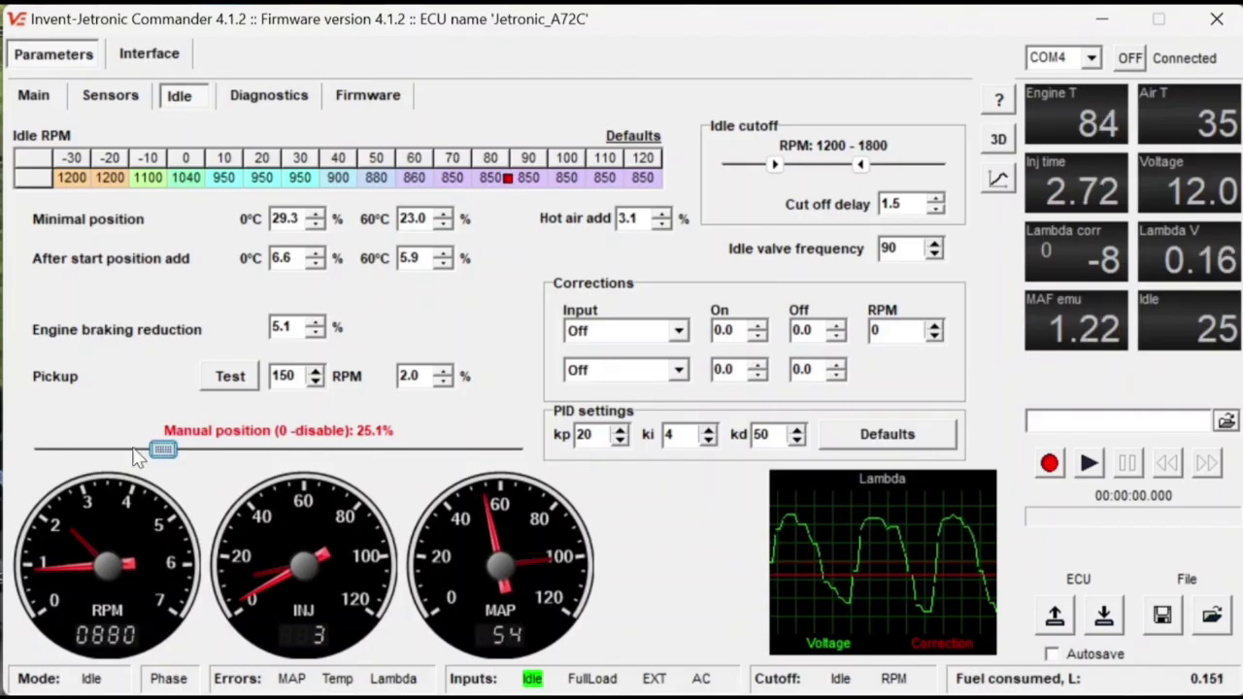
pyautogui.moveTo(163, 450); pyautogui.dragTo(3, 471)
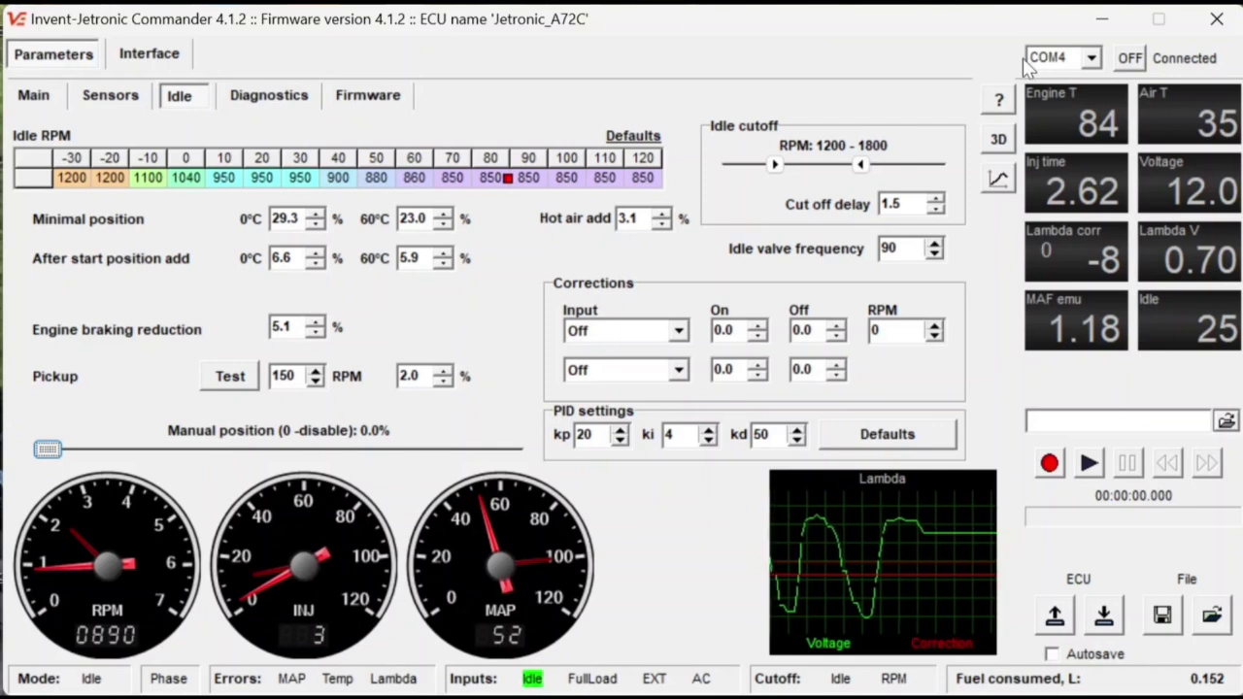
pyautogui.click(1129, 58)
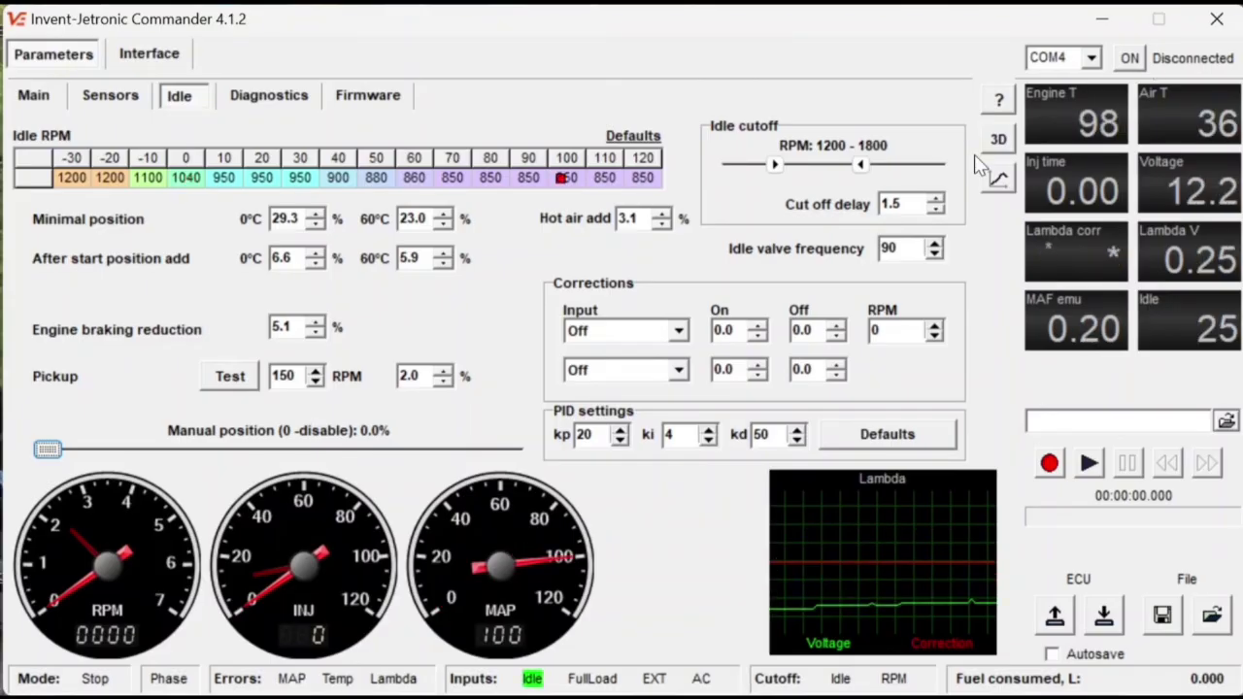
pyautogui.click(1131, 61)
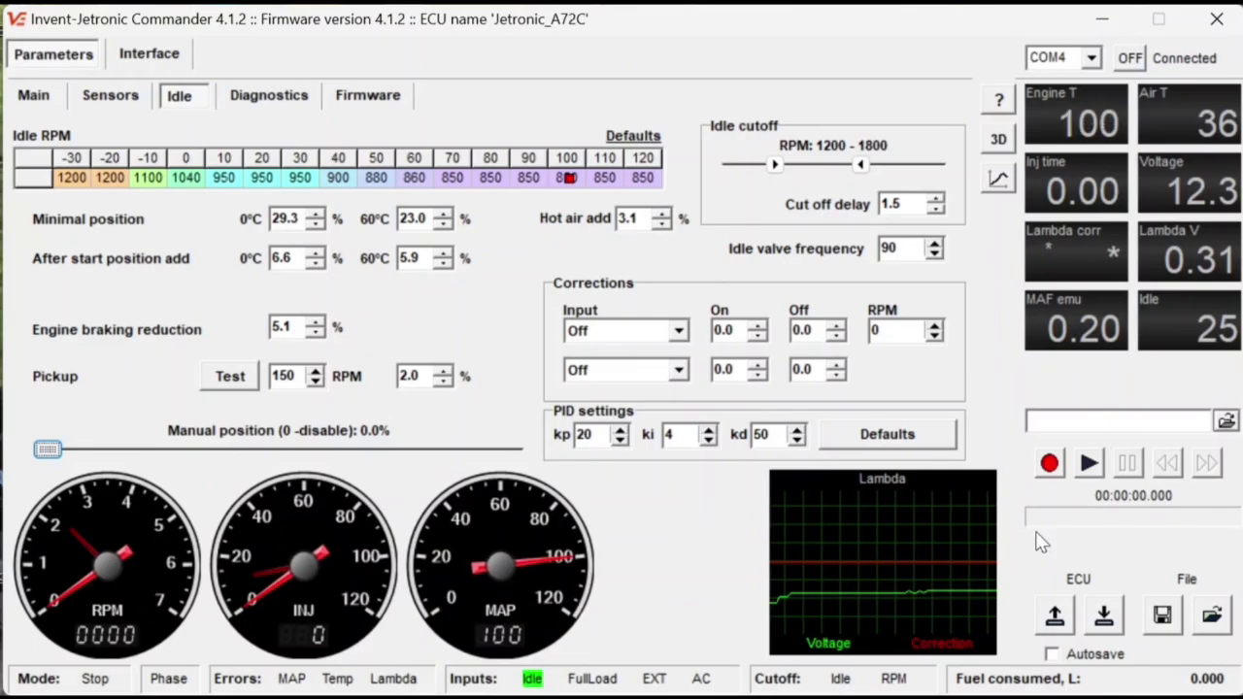
# Write the idle settings (minimal valve 29.3% at 0°C, 23.0% at 60°C) to the ECU
pyautogui.click(1100, 618)
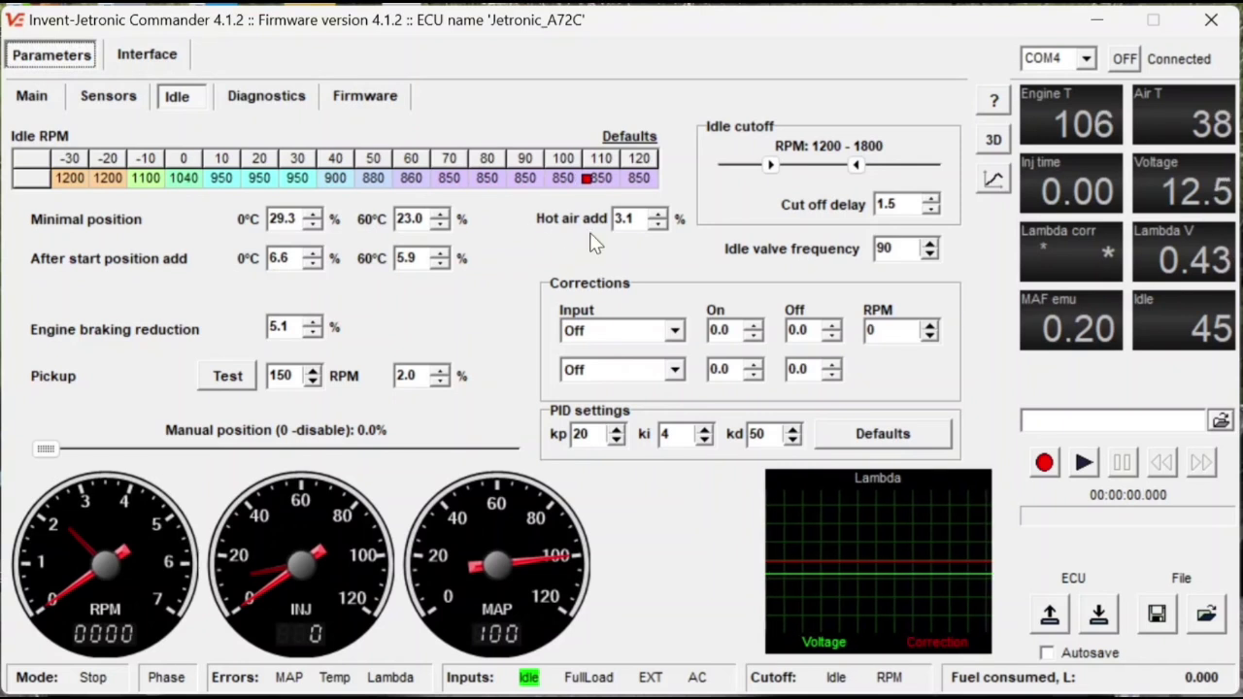
pyautogui.click(139, 97)
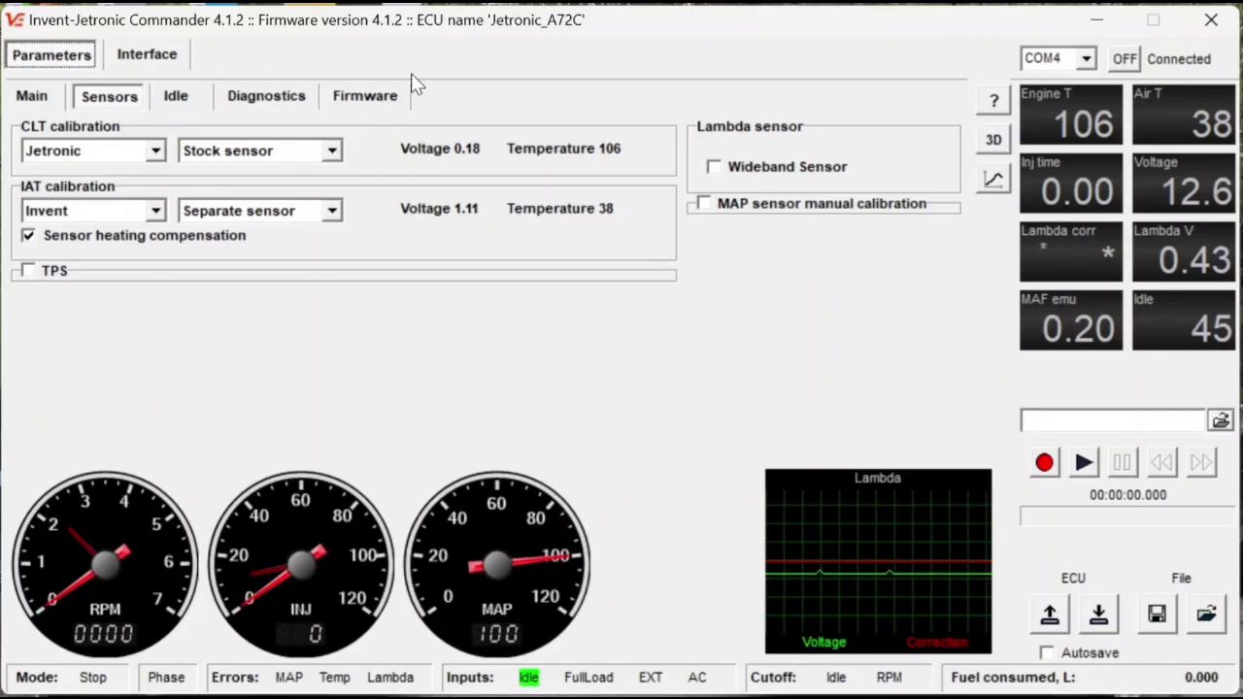
pyautogui.click(175, 112)
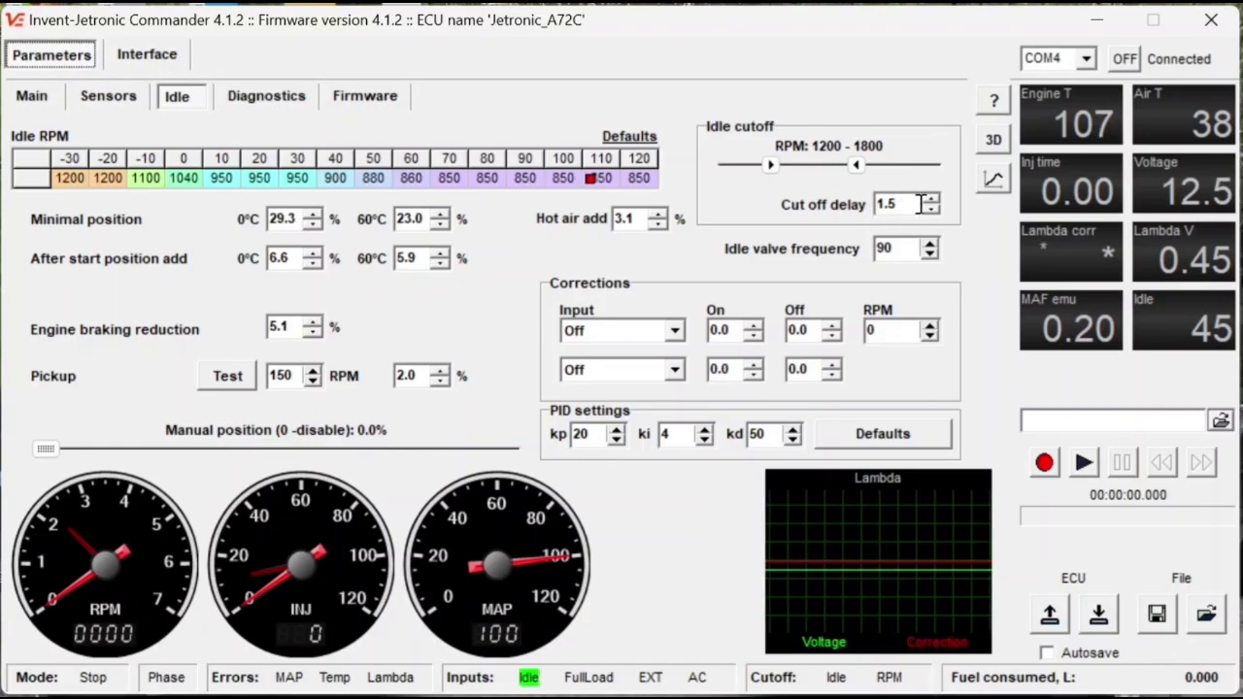
pyautogui.press('Tab')
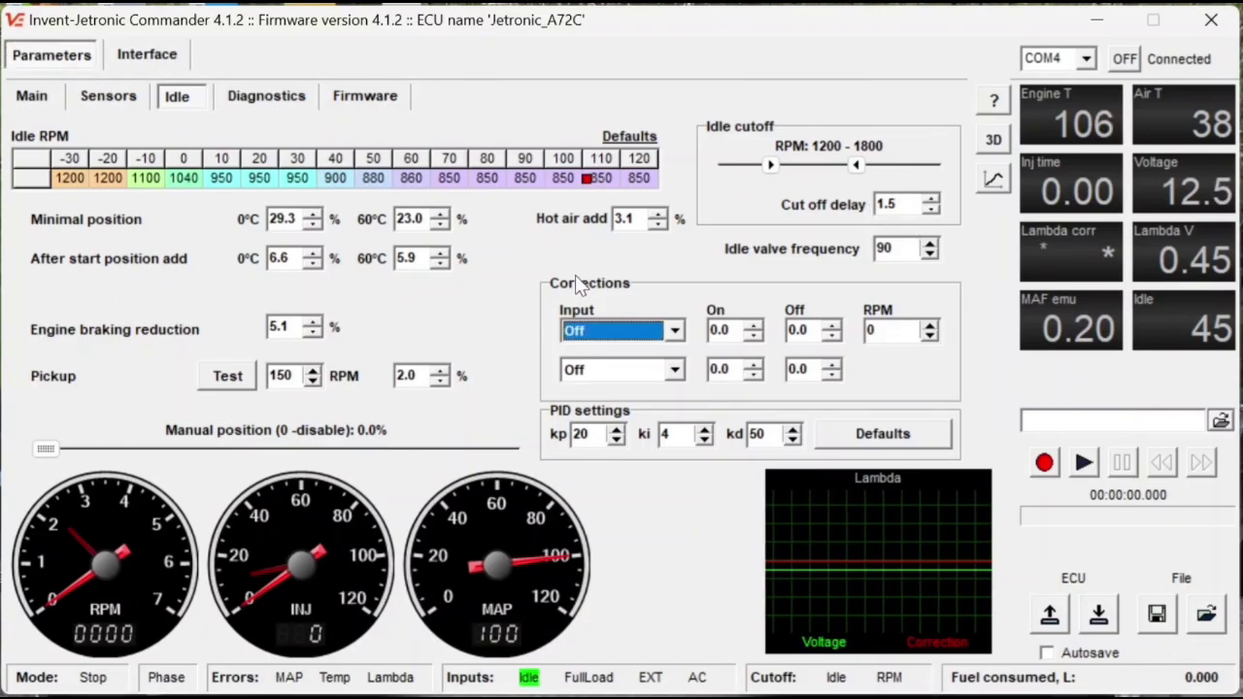
pyautogui.click(675, 335)
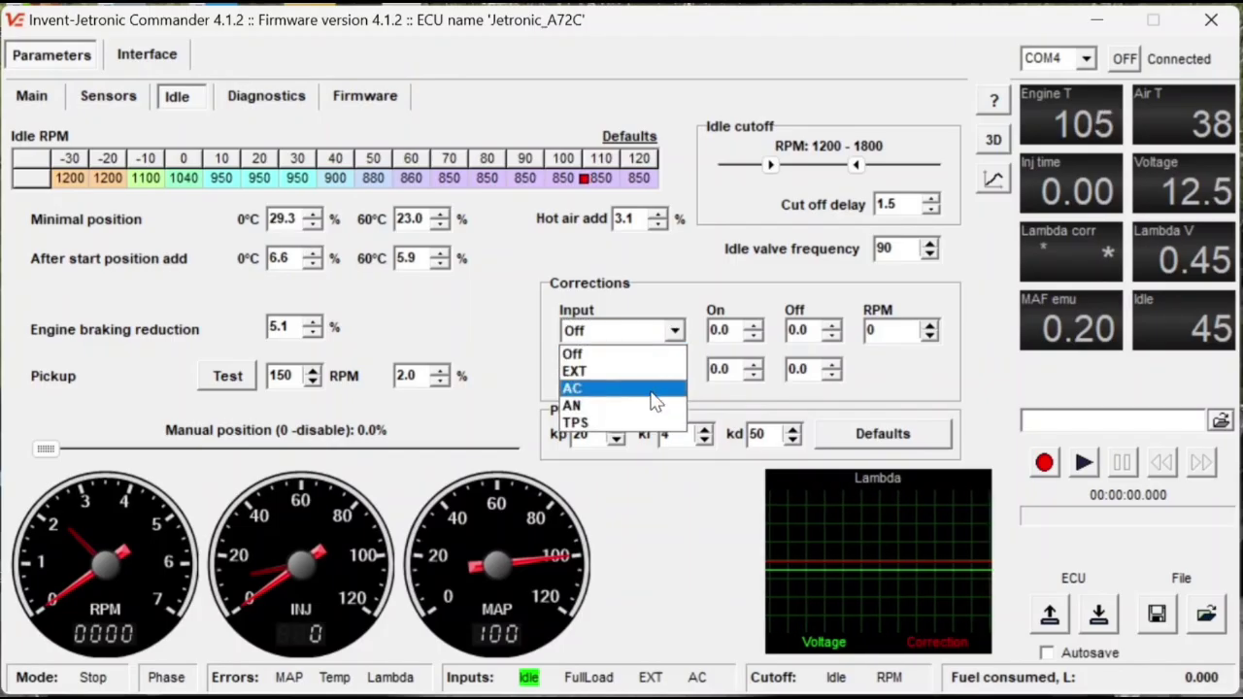
pyautogui.click(677, 331)
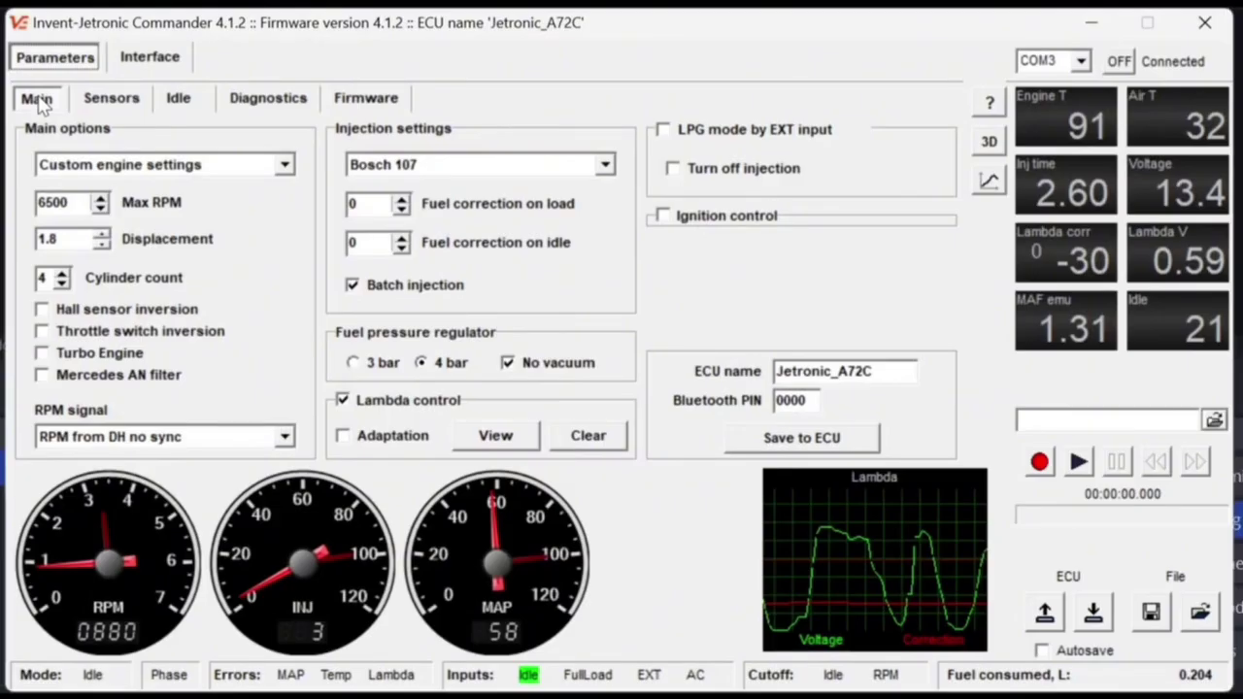
pyautogui.click(39, 105)
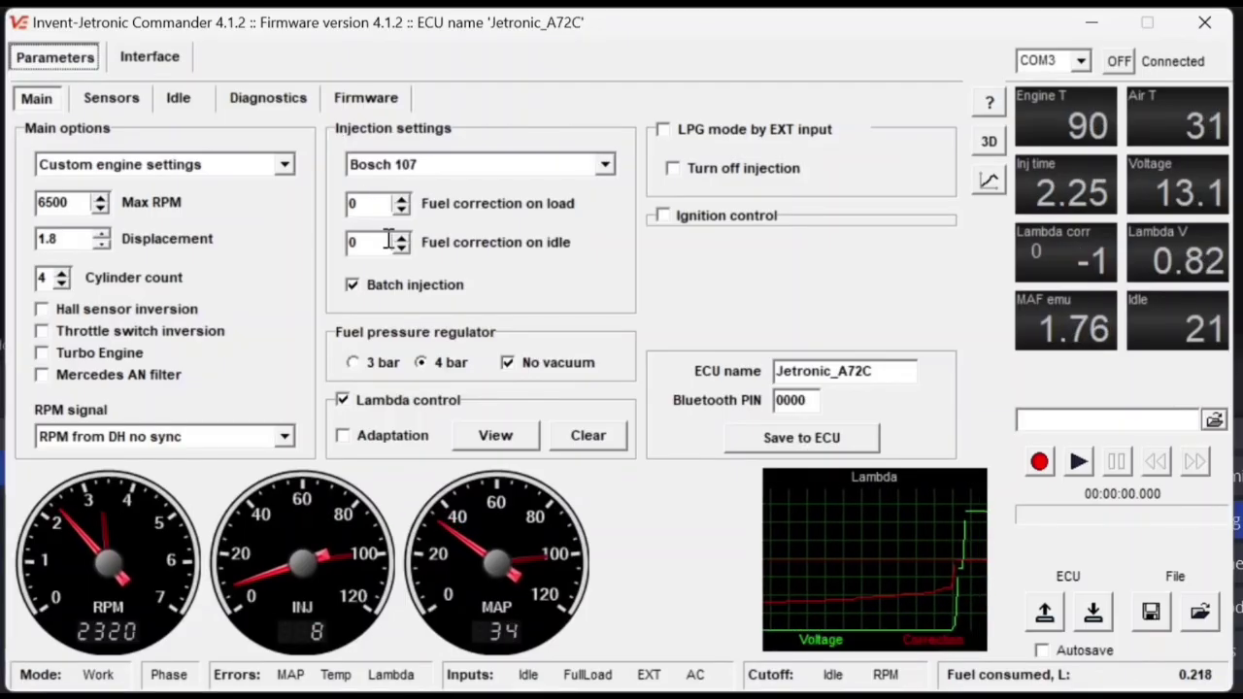
# Step the fuel correction on load down to -8 with the spin box arrow
pyautogui.click(401, 207)
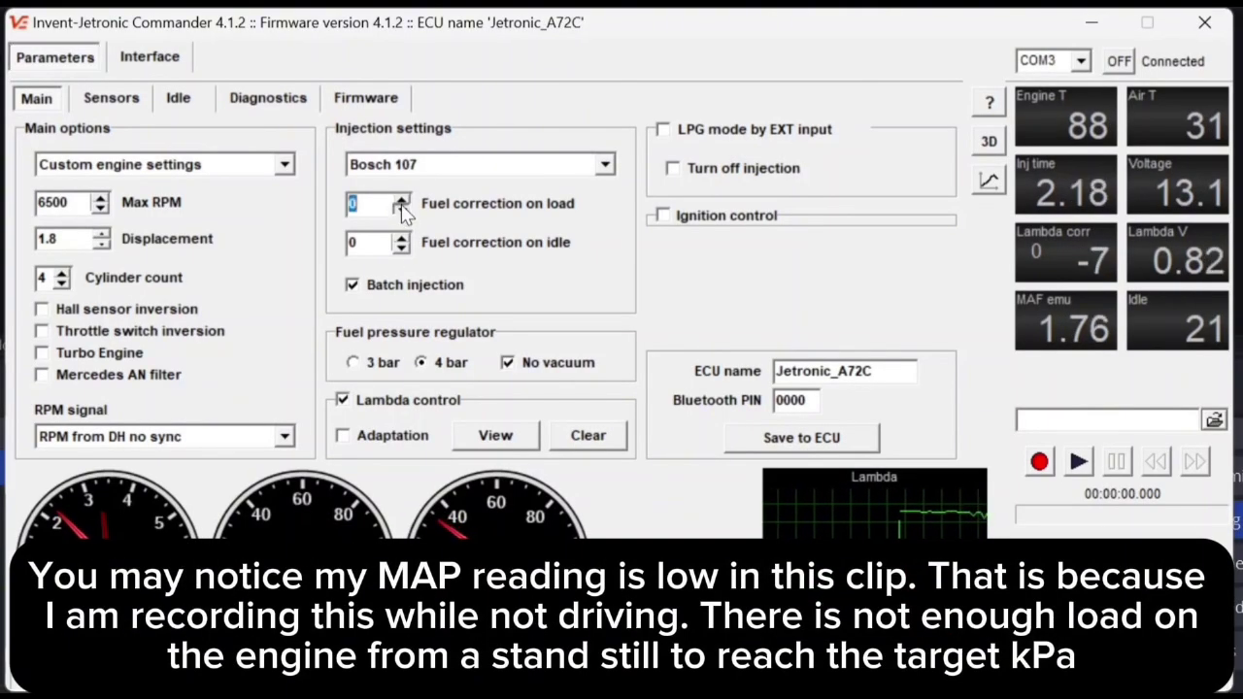
pyautogui.click(401, 207)
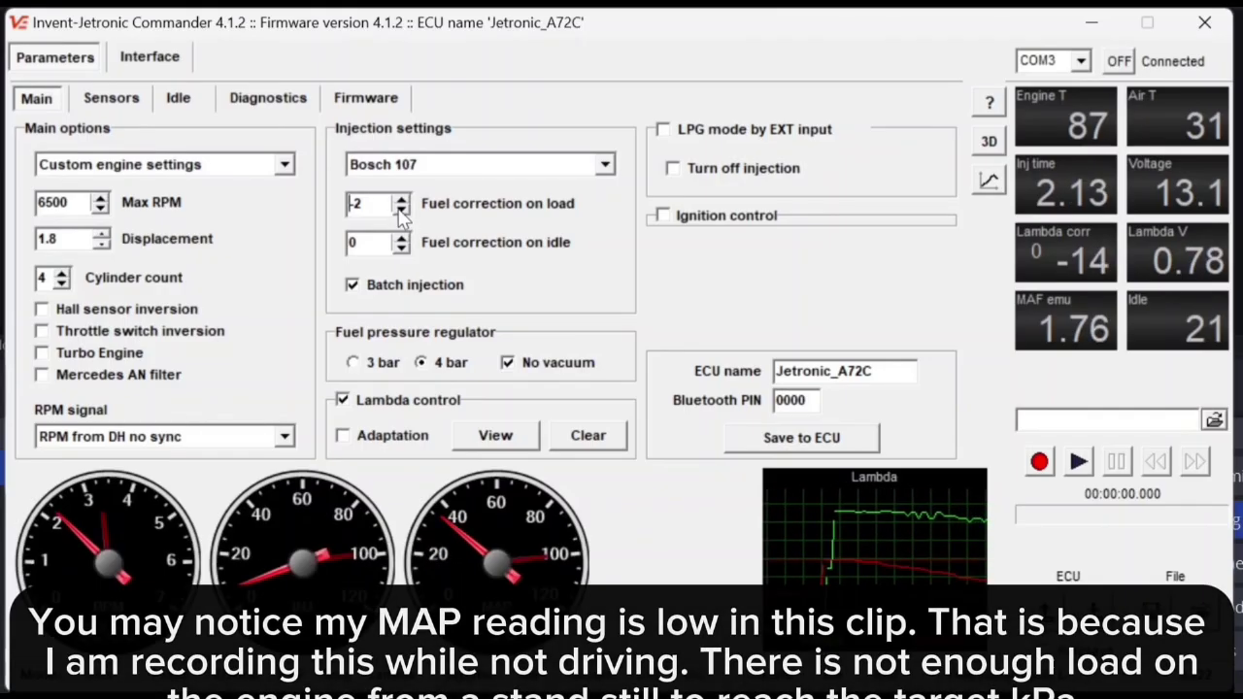
pyautogui.click(401, 209)
pyautogui.click(401, 209)
pyautogui.click(401, 209)
pyautogui.click(401, 210)
pyautogui.click(401, 210)
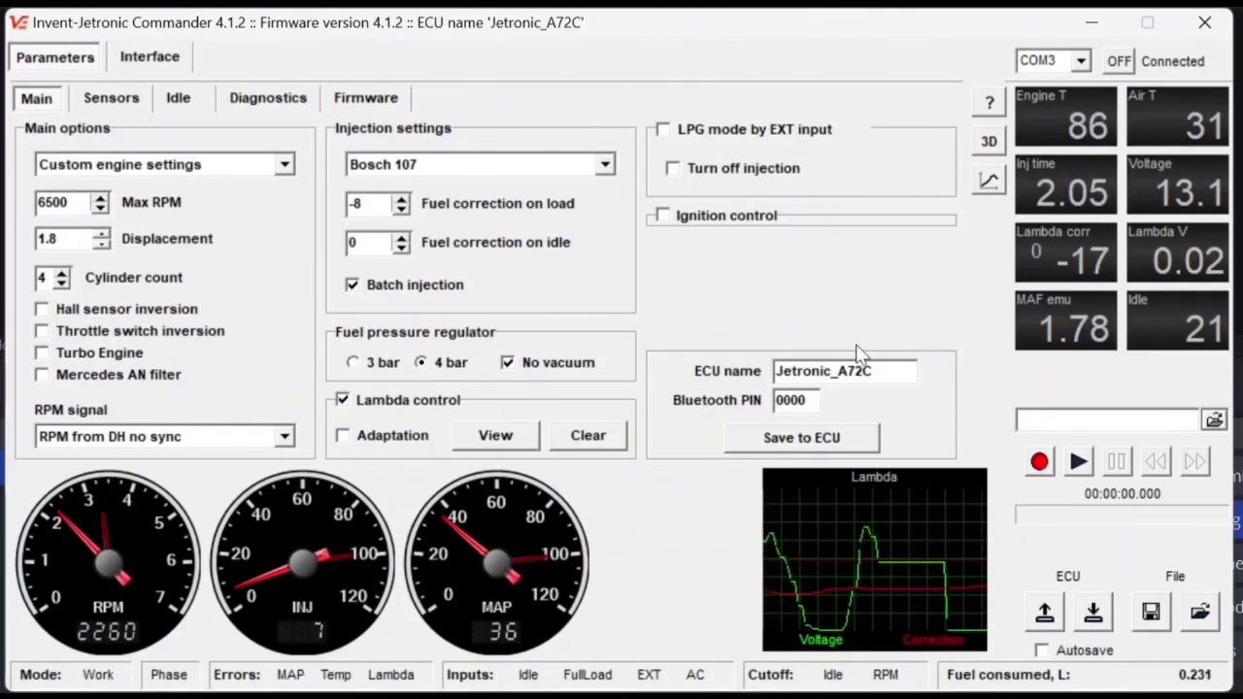
# Replace the load correction value with -11 and write it to the ECU
pyautogui.click(396, 212)
pyautogui.write('-11')
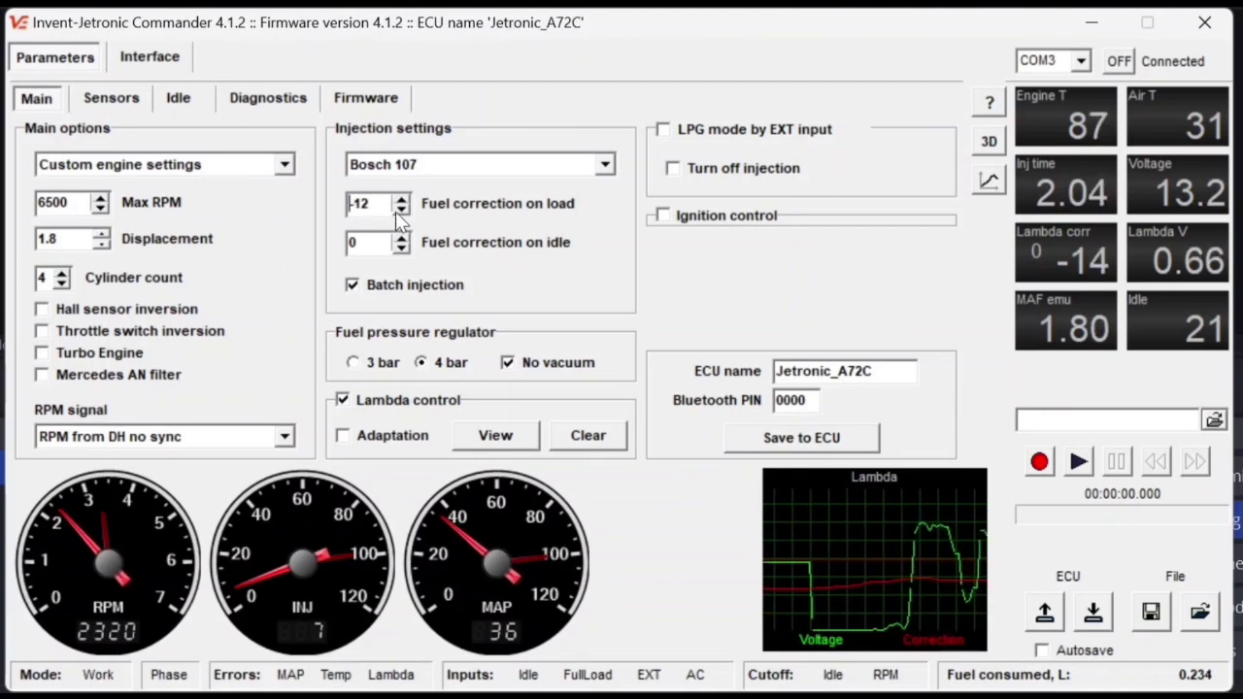
pyautogui.click(1094, 617)
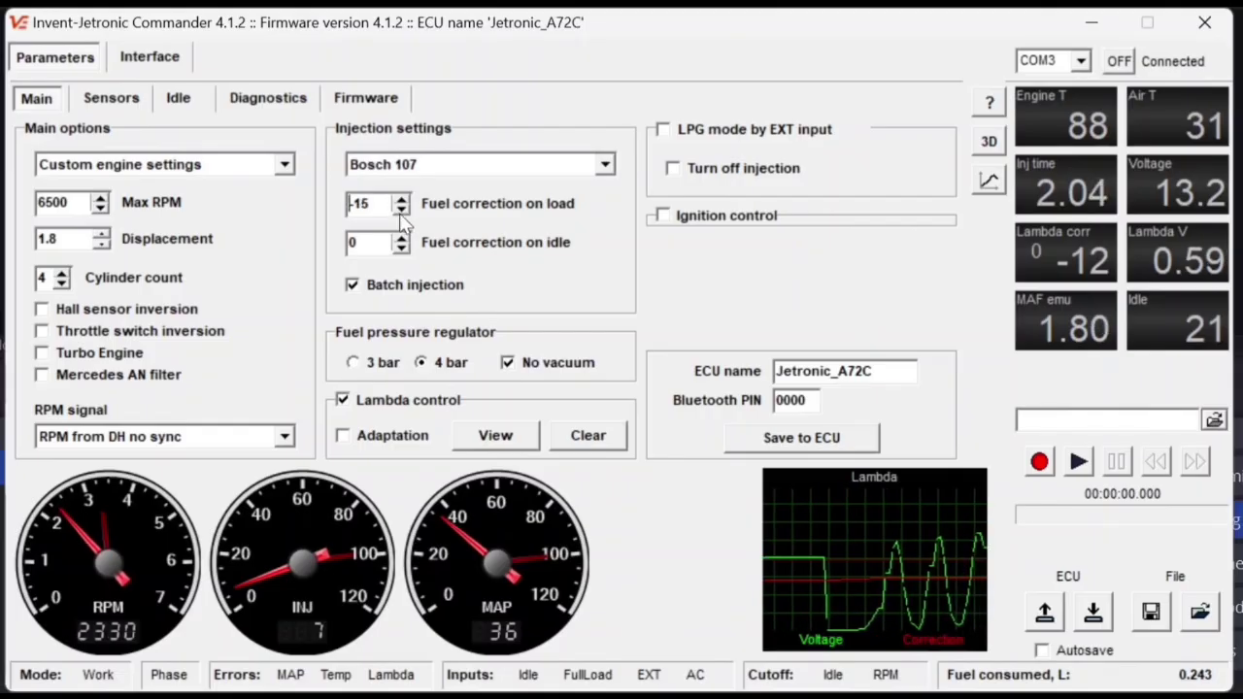
pyautogui.scroll(-3, 401, 220)
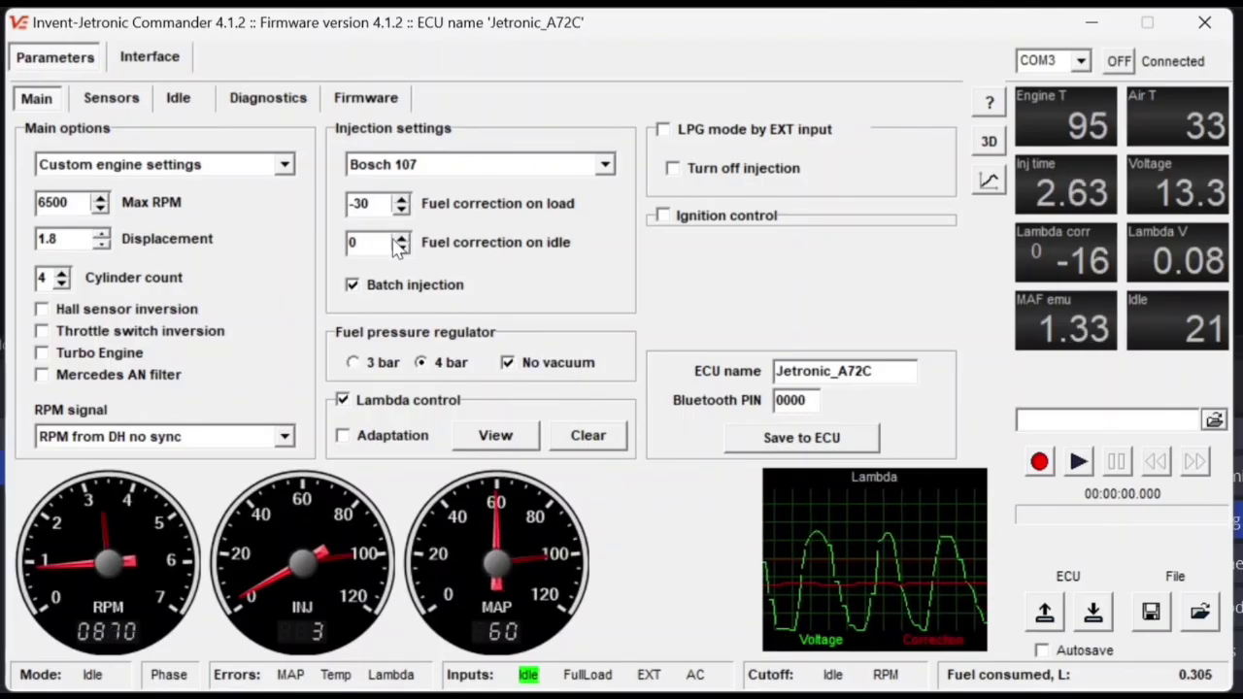
# Lower the fuel correction on idle to -16 and write the corrections to the ECU
pyautogui.click(400, 248)
pyautogui.click(400, 247)
pyautogui.click(401, 248)
pyautogui.click(400, 248)
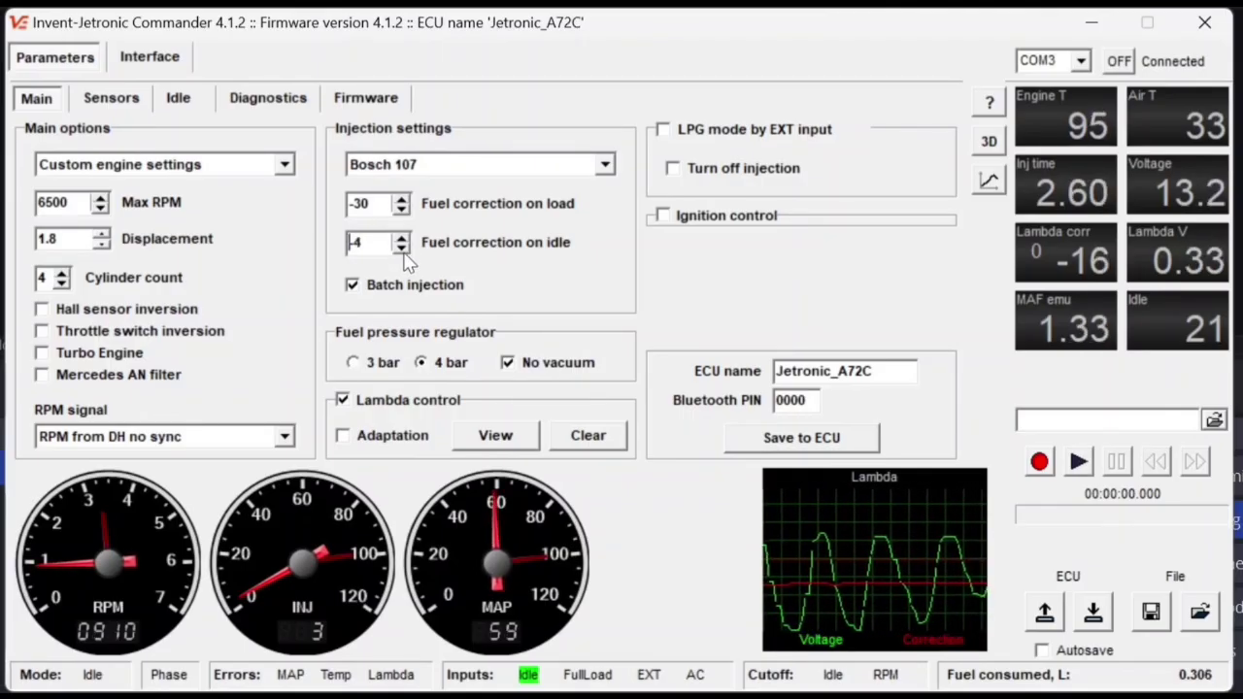
pyautogui.moveTo(400, 248); pyautogui.dragTo(400, 247)
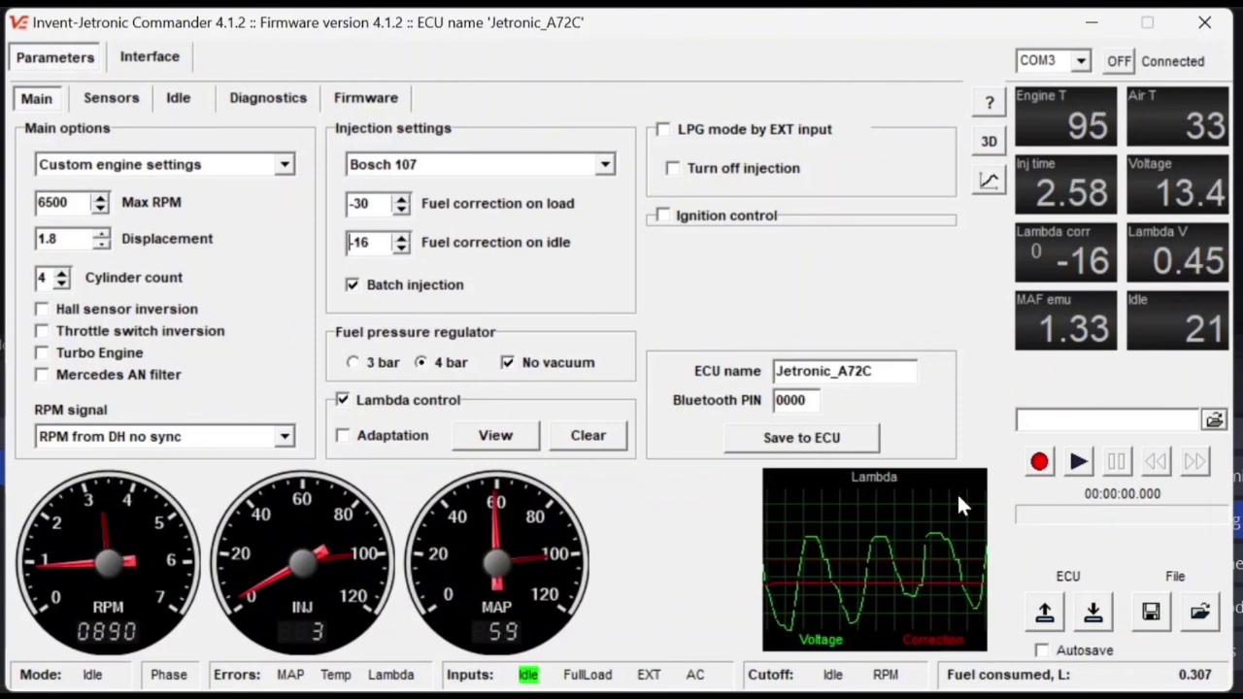
pyautogui.click(1095, 612)
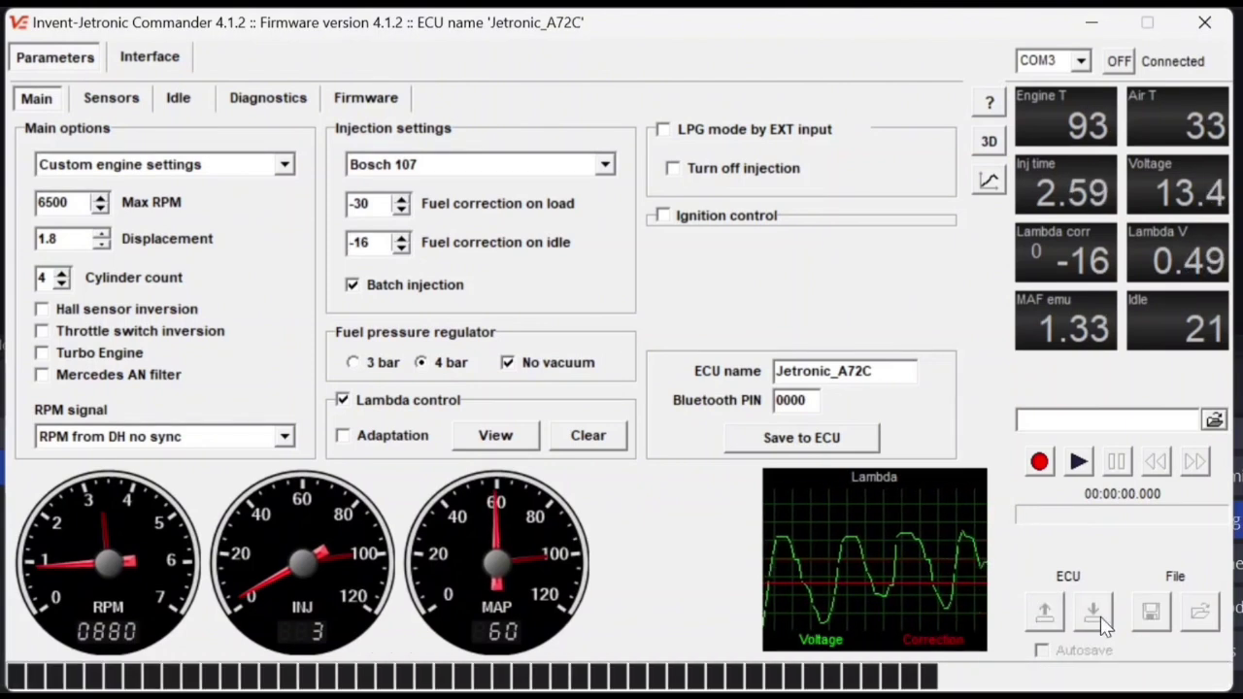